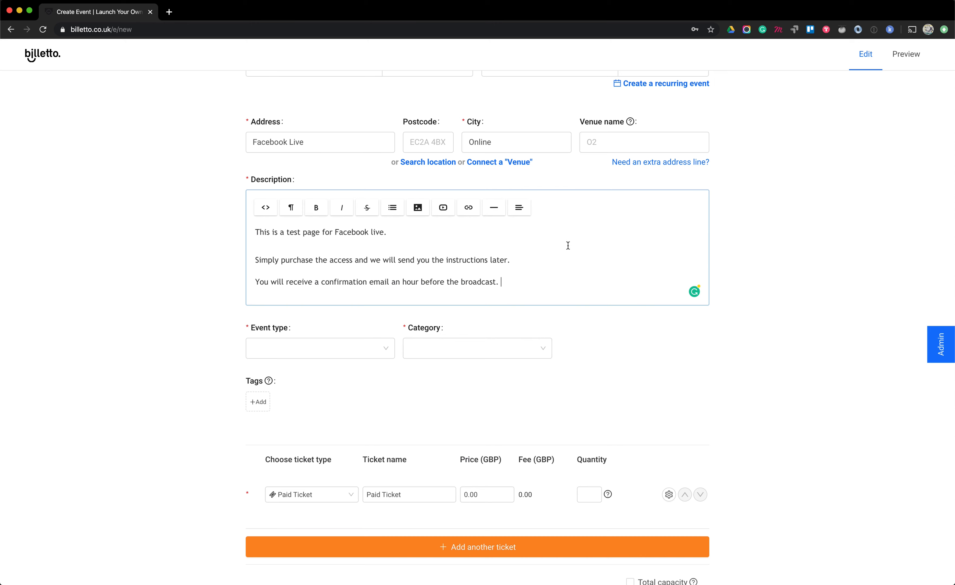
Step: Set the event type to Class, Training, or Workshop and the category to Film, Media & Entertainment
{"action": "scroll", "coordinate": [604, 328], "scroll_direction": "down", "scroll_amount": 5}
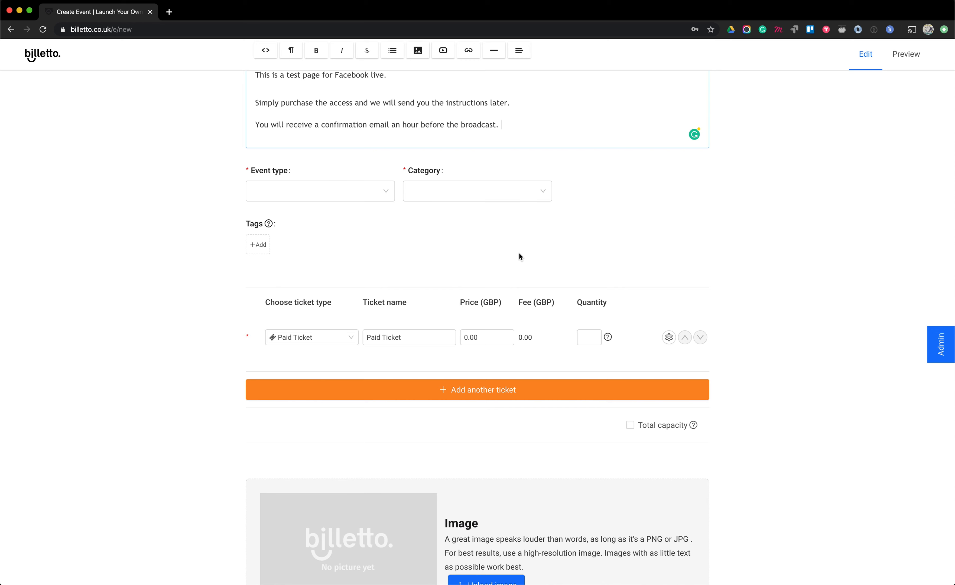
{"action": "left_click", "coordinate": [325, 192]}
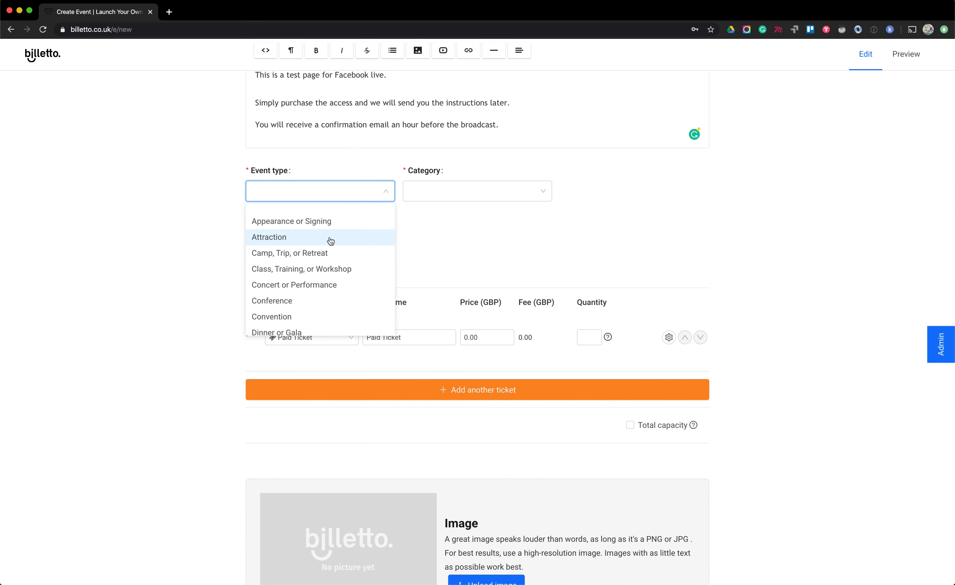
{"action": "scroll", "coordinate": [330, 241], "scroll_direction": "down", "scroll_amount": 1}
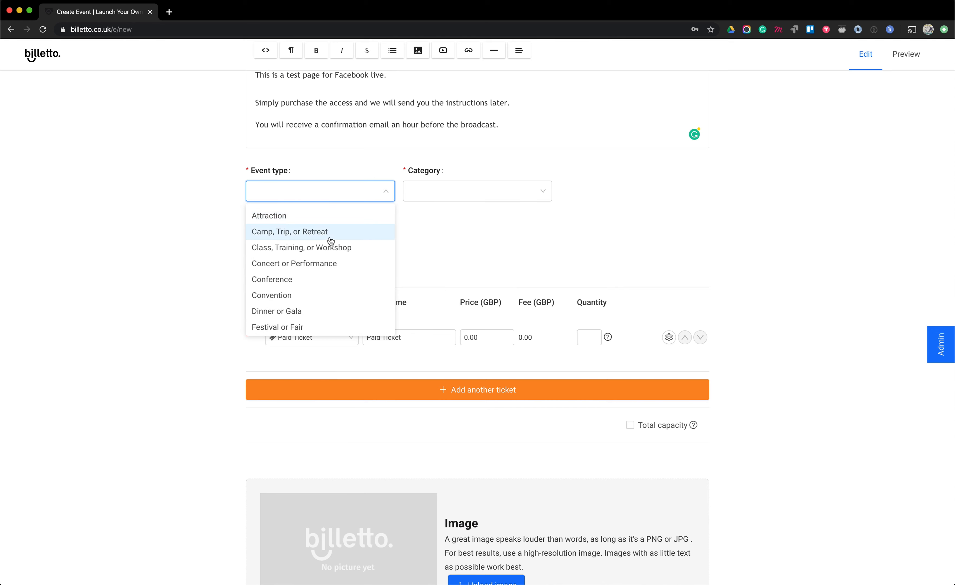
{"action": "left_click", "coordinate": [281, 251]}
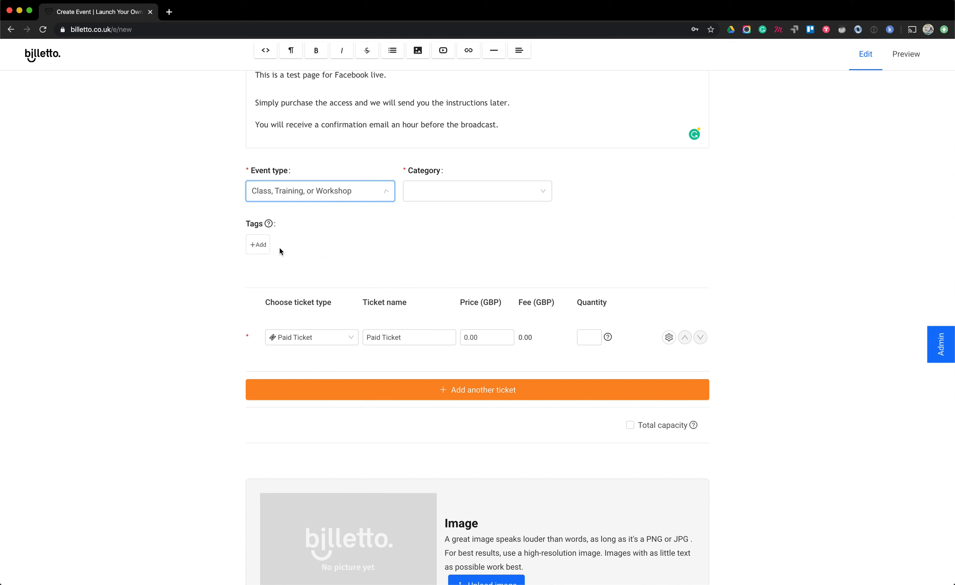
{"action": "left_click", "coordinate": [451, 192]}
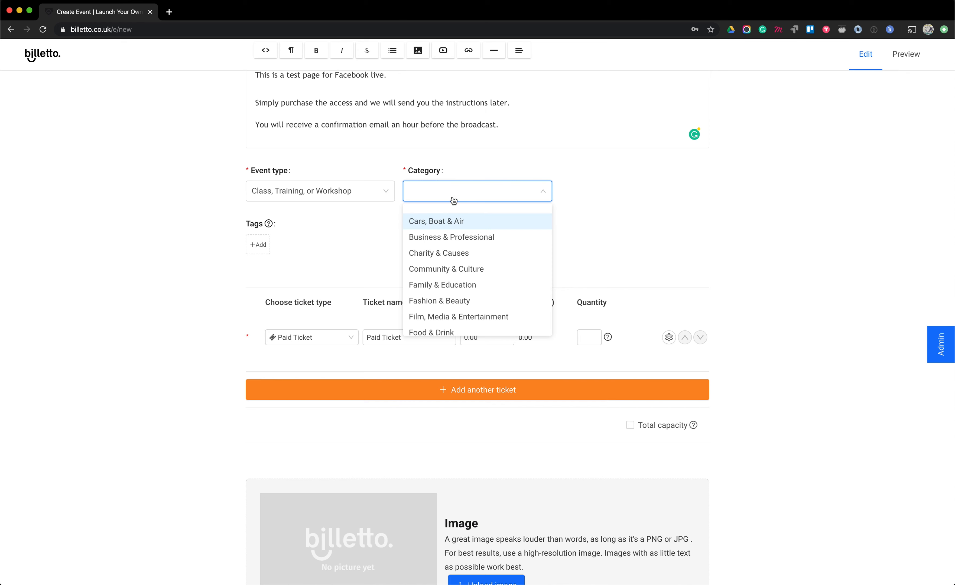
{"action": "left_click", "coordinate": [441, 319]}
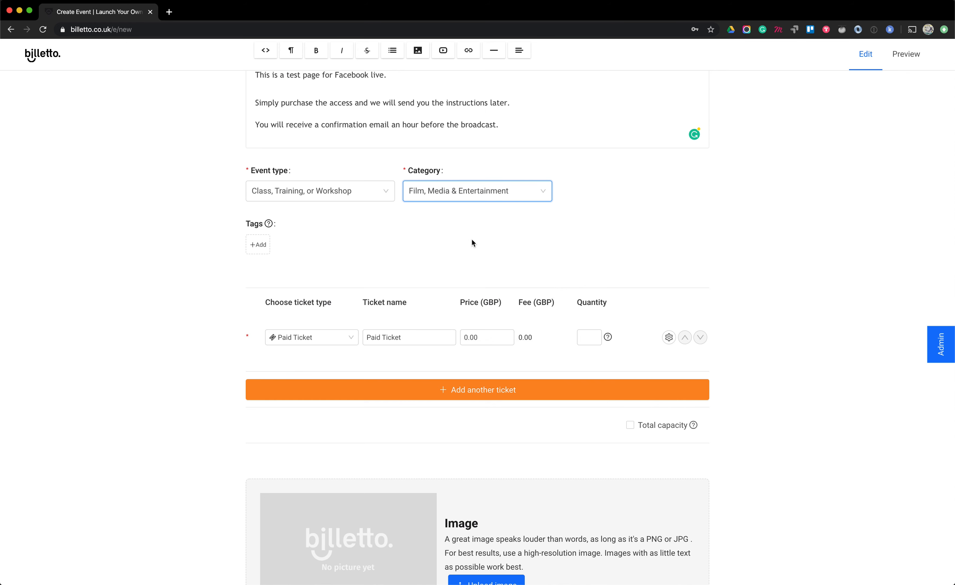
Step: Add the tags "tutorial", "facebook live" and "online" to the event
{"action": "left_click", "coordinate": [258, 245]}
{"action": "type", "text": "tutorial"}
{"action": "key", "text": "Return"}
{"action": "left_click", "coordinate": [298, 245]}
{"action": "type", "text": "facebook live"}
{"action": "key", "text": "Return"}
{"action": "left_click", "coordinate": [352, 240]}
{"action": "type", "text": "onlin"}
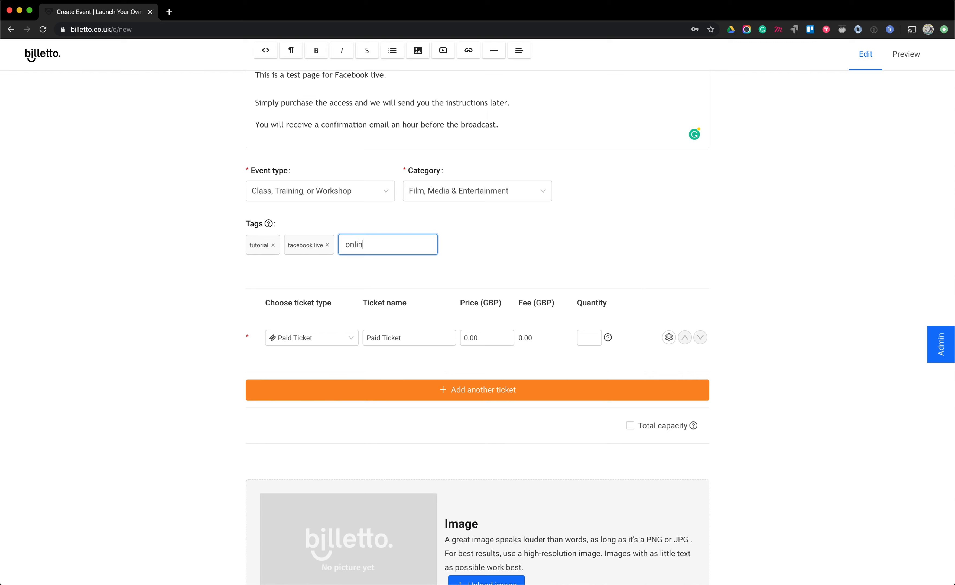
{"action": "type", "text": "e"}
{"action": "key", "text": "Return"}
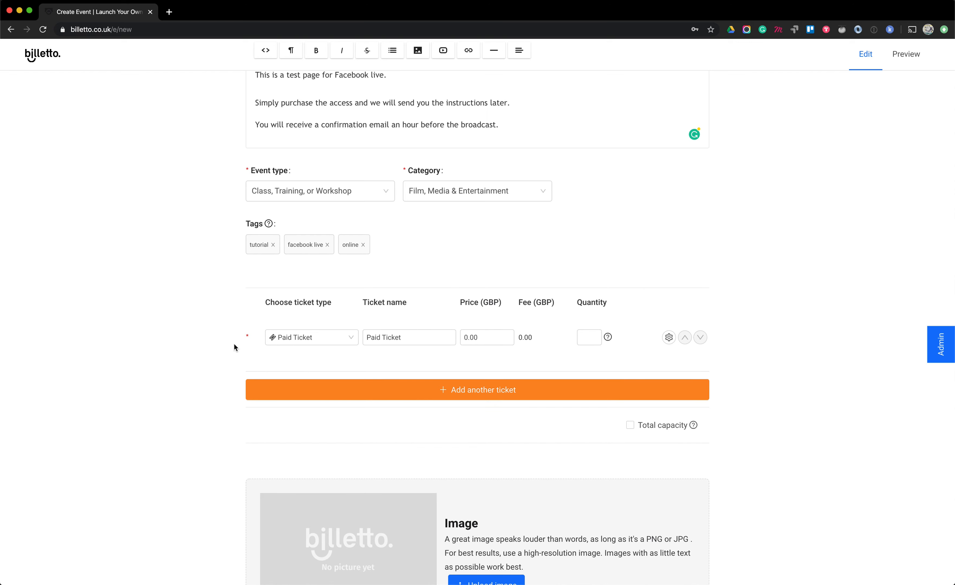
Step: Name the paid ticket "Access Ticket" and set its price to 10 GBP and its quantity to 10
{"action": "scroll", "coordinate": [234, 345], "scroll_direction": "down", "scroll_amount": 5}
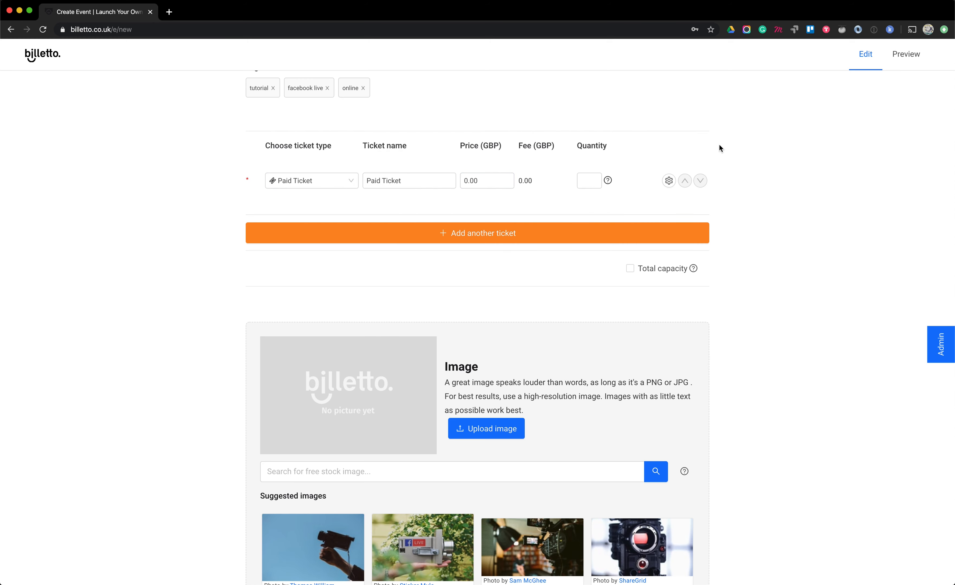
{"action": "left_click", "coordinate": [334, 182]}
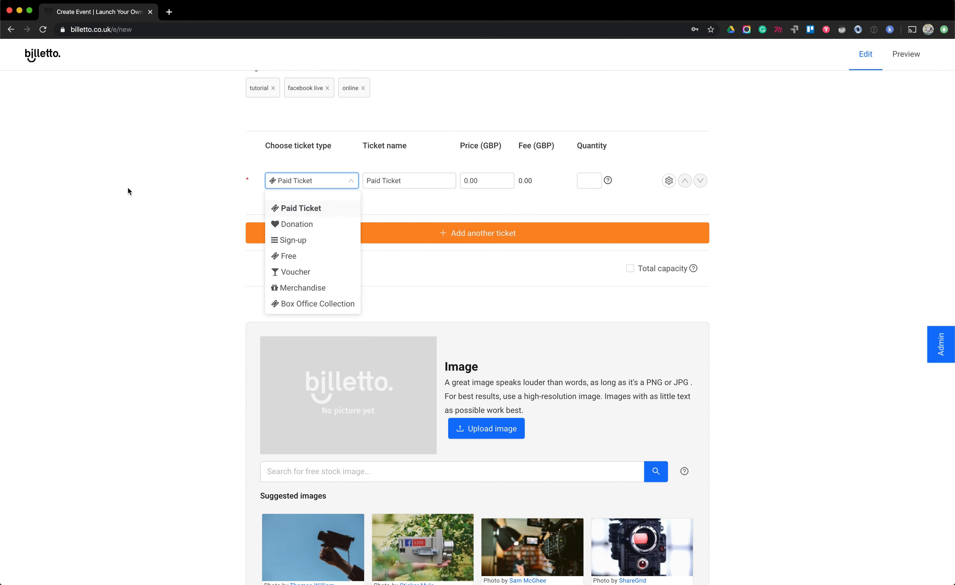
{"action": "left_click", "coordinate": [140, 192]}
{"action": "left_click", "coordinate": [369, 182]}
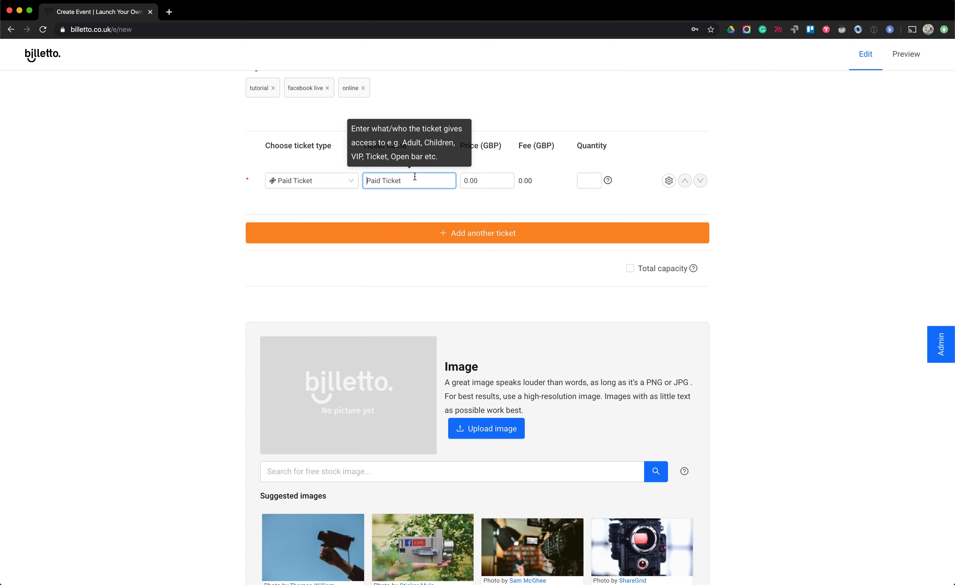
{"action": "key", "text": "super+a"}
{"action": "type", "text": "Access Ticket"}
{"action": "left_click", "coordinate": [464, 181]}
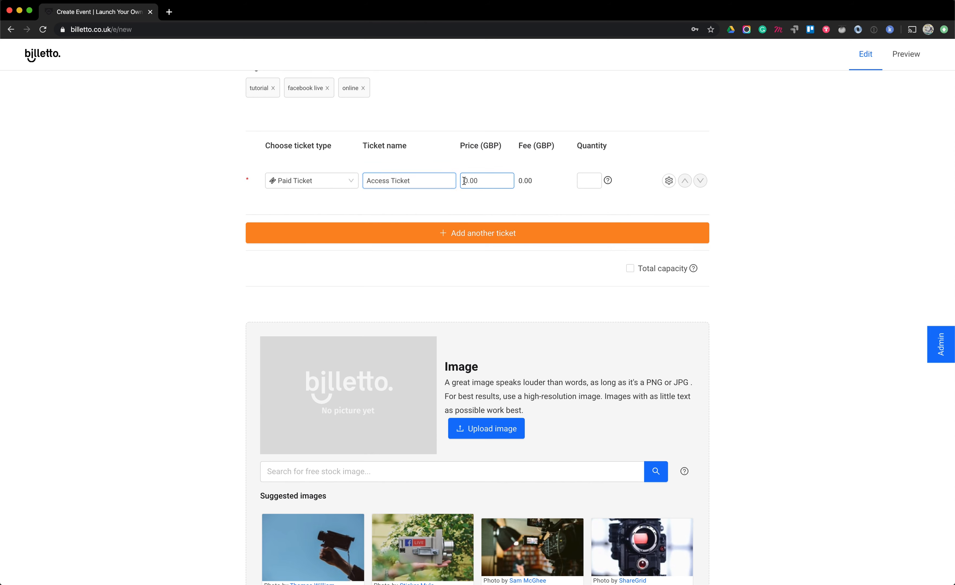
{"action": "type", "text": "10"}
{"action": "left_click", "coordinate": [589, 183]}
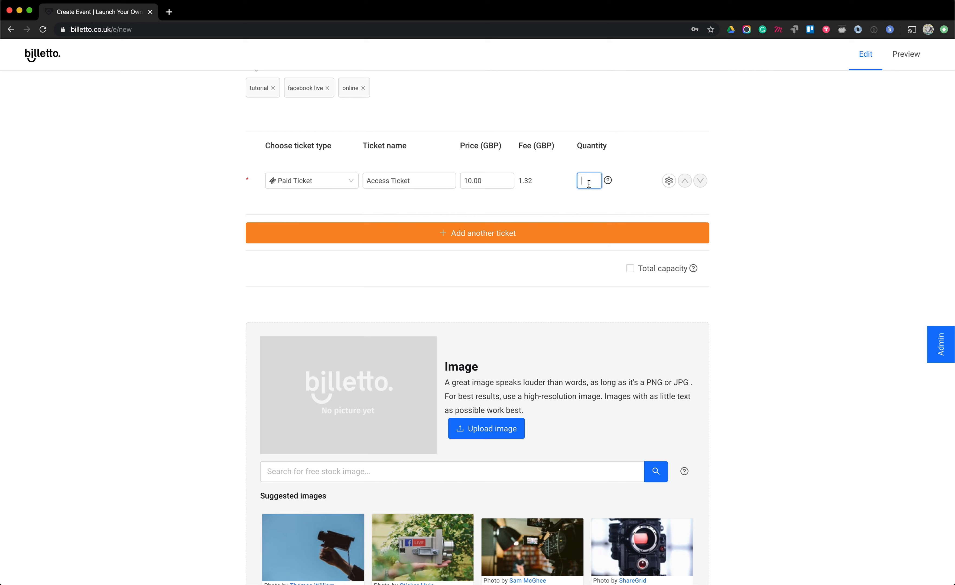
{"action": "type", "text": "10"}
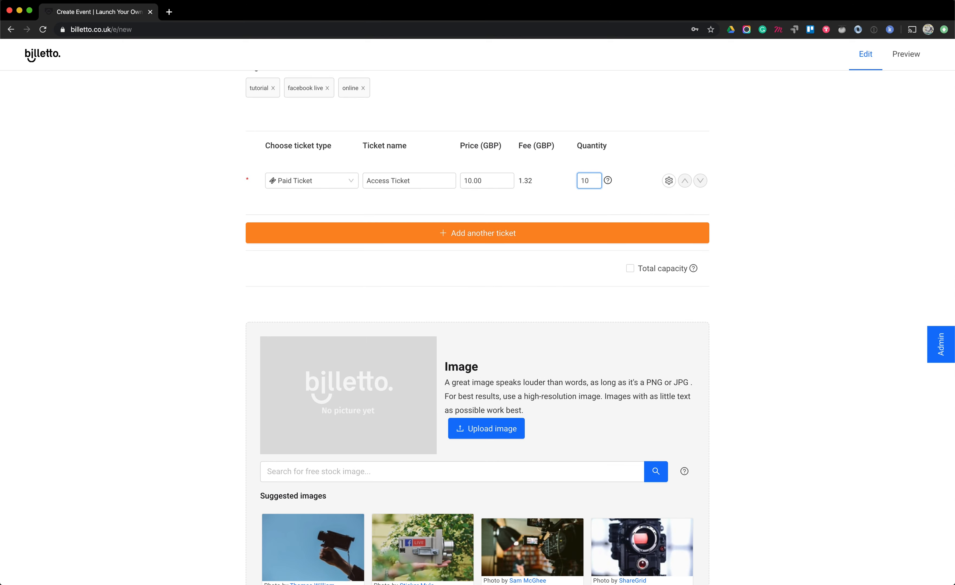
{"action": "left_click", "coordinate": [785, 188]}
Step: Add a second ticket of type Donation with a quantity of 10000
{"action": "left_click", "coordinate": [474, 235]}
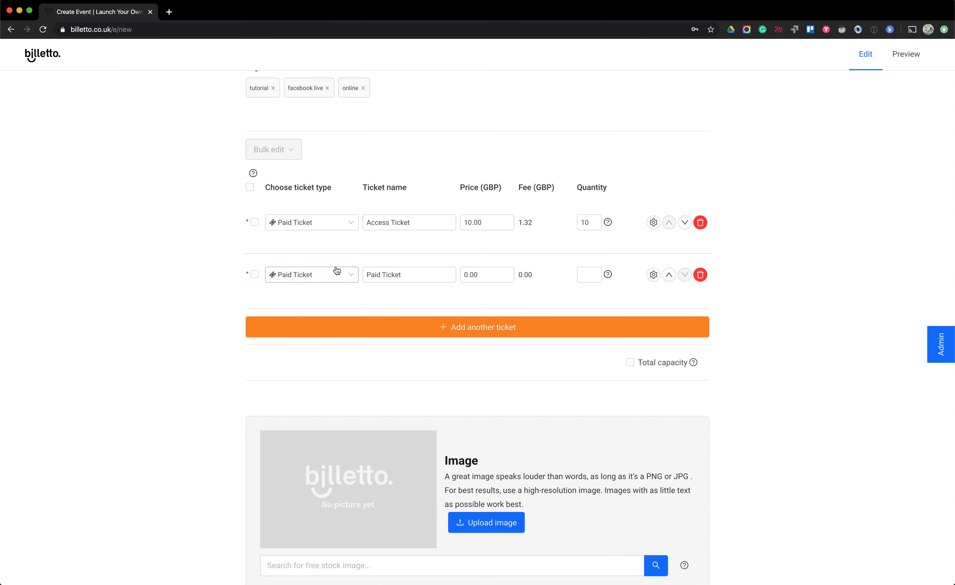
{"action": "left_click", "coordinate": [321, 279]}
{"action": "left_click", "coordinate": [287, 318]}
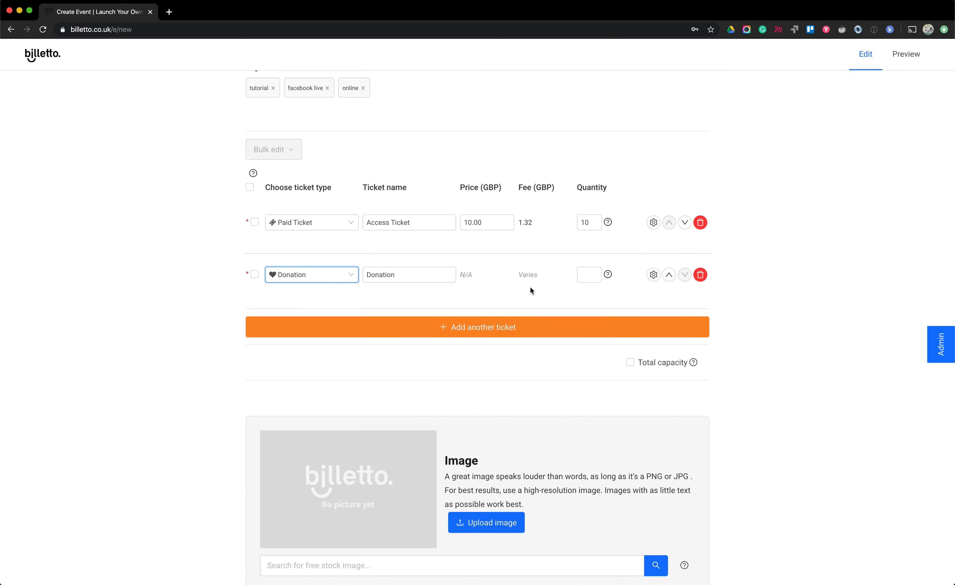
{"action": "left_click", "coordinate": [586, 277]}
{"action": "left_click", "coordinate": [587, 278]}
{"action": "type", "text": "10000"}
{"action": "left_click", "coordinate": [756, 235]}
Step: Change the Donation ticket's quantity to 100
{"action": "left_click", "coordinate": [584, 275]}
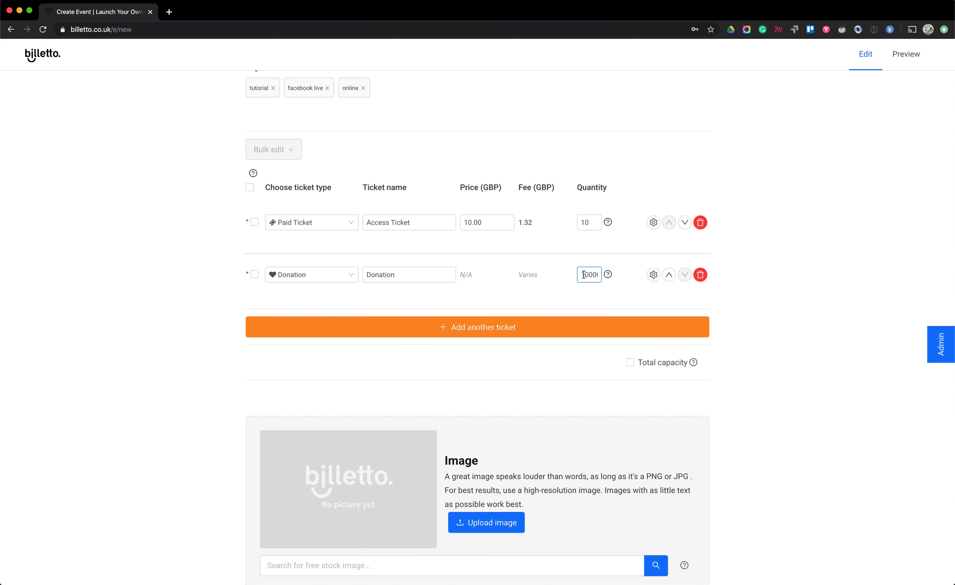
{"action": "left_click", "coordinate": [584, 274]}
{"action": "double_click", "coordinate": [583, 275]}
{"action": "type", "text": "100"}
Step: Add a third ticket of type Free with a quantity of 1
{"action": "left_click", "coordinate": [420, 327]}
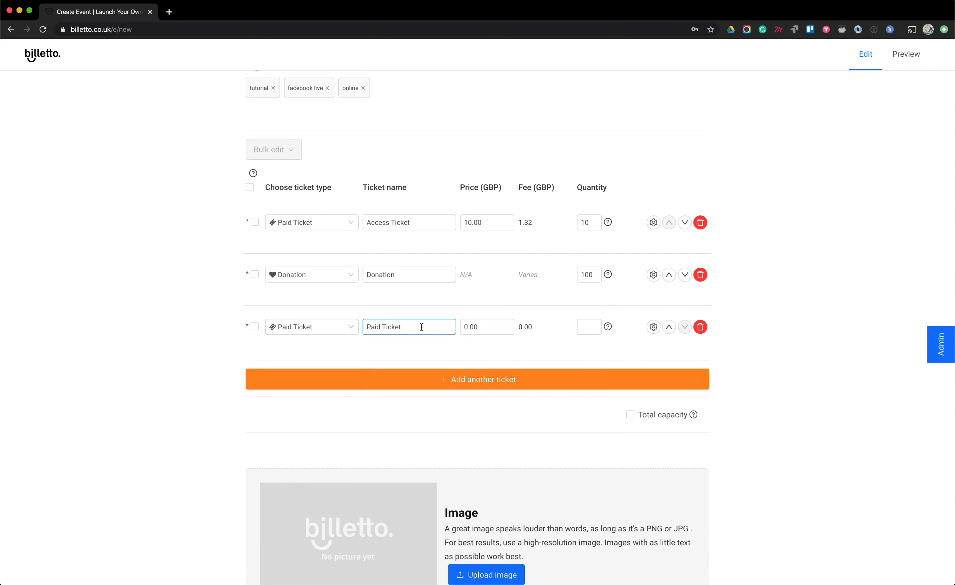
{"action": "left_click", "coordinate": [309, 327]}
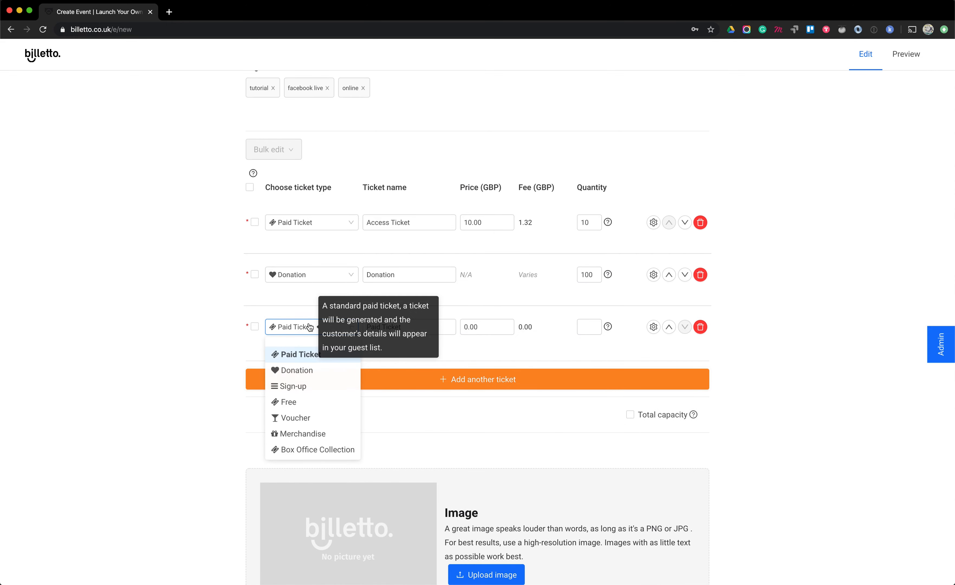
{"action": "left_click", "coordinate": [295, 403]}
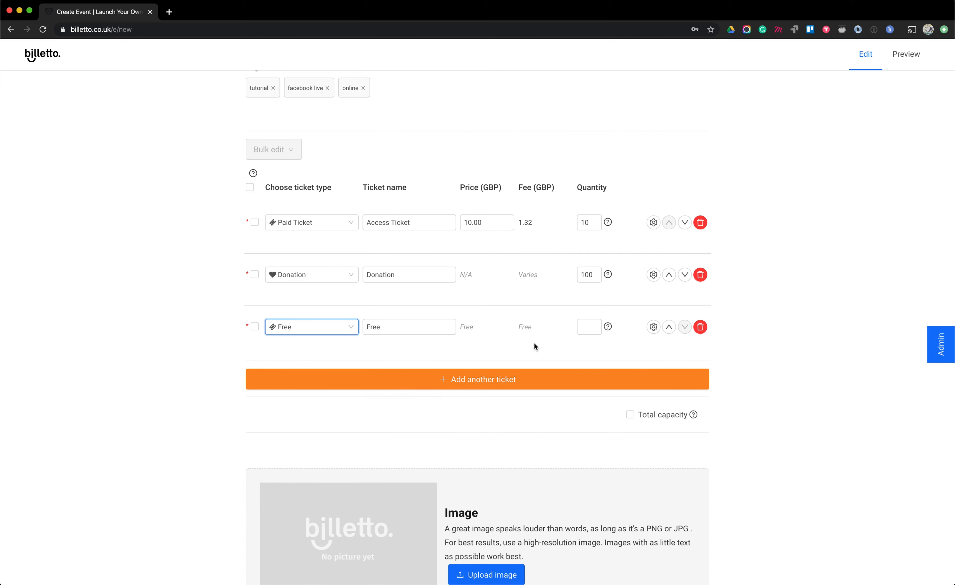
{"action": "left_click", "coordinate": [584, 327]}
{"action": "left_click", "coordinate": [583, 327]}
{"action": "type", "text": "1"}
{"action": "left_click", "coordinate": [828, 275]}
Step: Limit the Access Ticket to a maximum of 2 tickets per order in its advanced settings, and collapse those settings
{"action": "scroll", "coordinate": [784, 260], "scroll_direction": "down", "scroll_amount": 5}
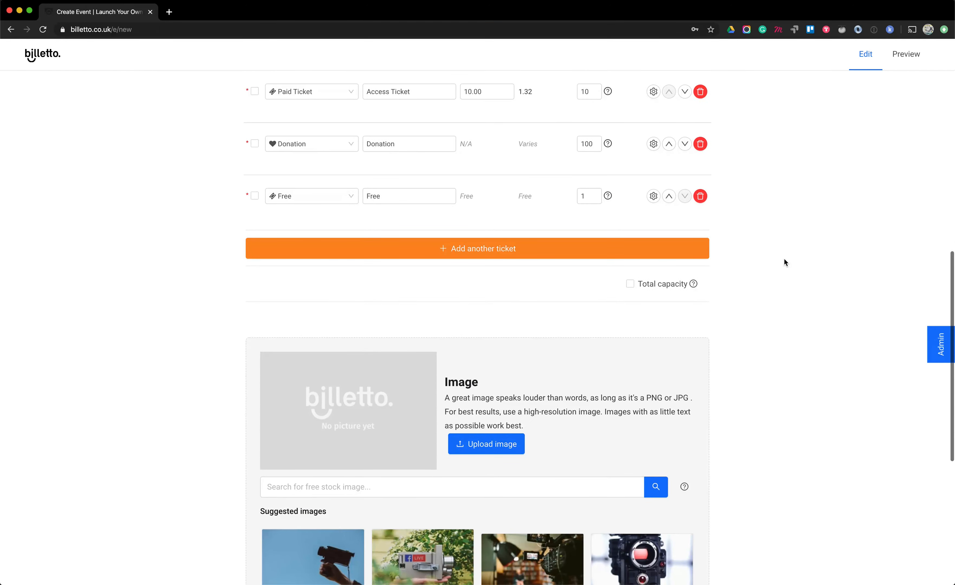
{"action": "scroll", "coordinate": [783, 258], "scroll_direction": "up", "scroll_amount": 1}
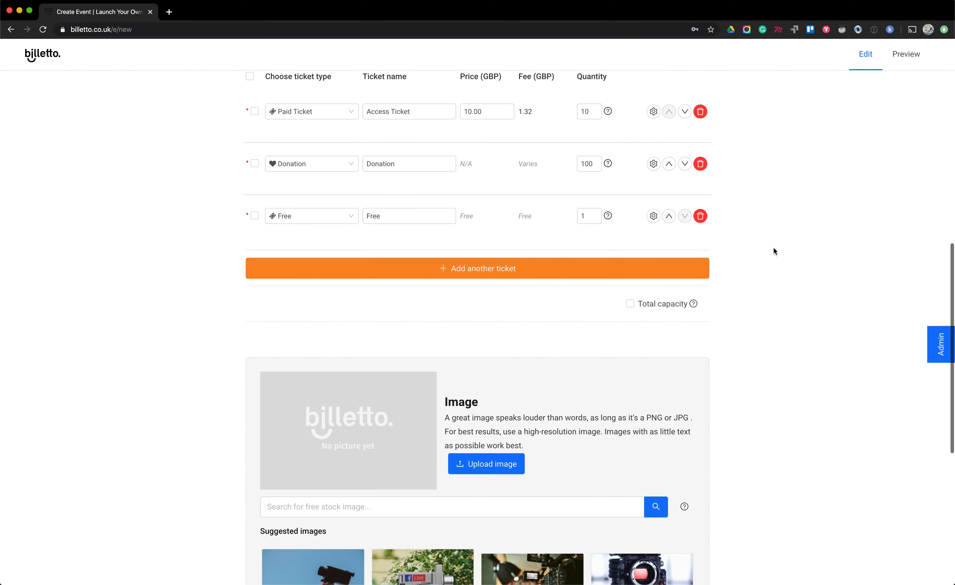
{"action": "left_click", "coordinate": [653, 112]}
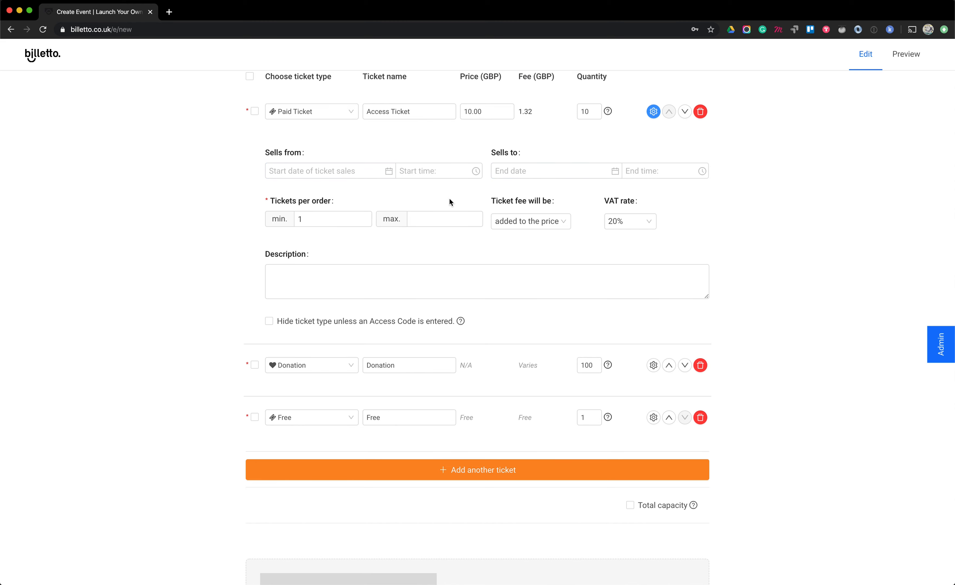
{"action": "left_click", "coordinate": [300, 218]}
{"action": "left_click", "coordinate": [414, 217]}
{"action": "type", "text": "2"}
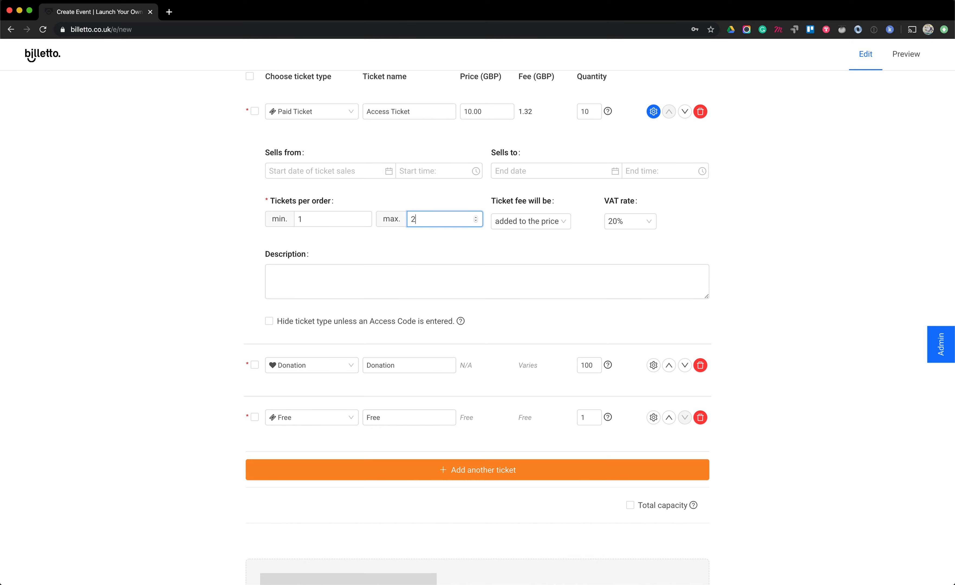
{"action": "left_click", "coordinate": [195, 252]}
{"action": "left_click", "coordinate": [292, 275]}
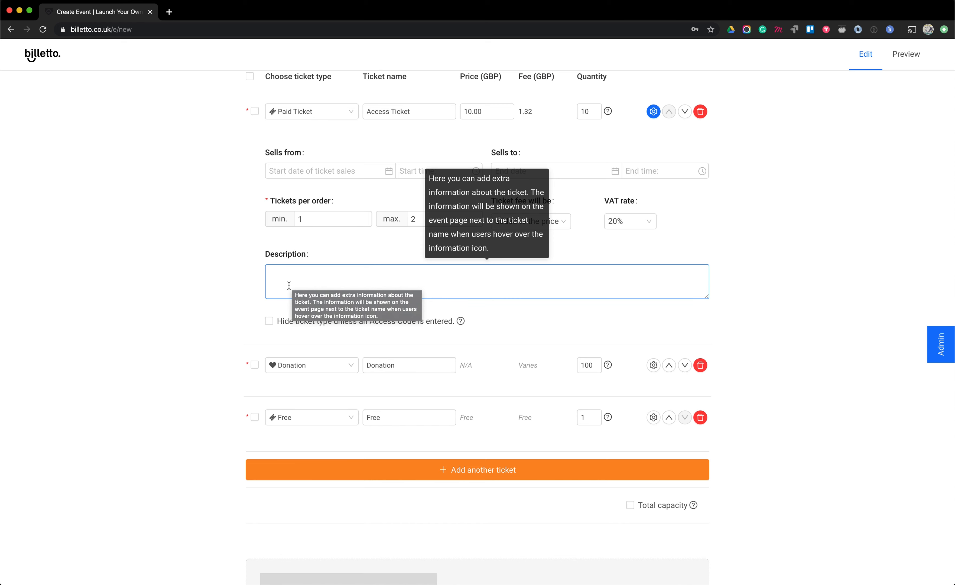
{"action": "left_click", "coordinate": [198, 298]}
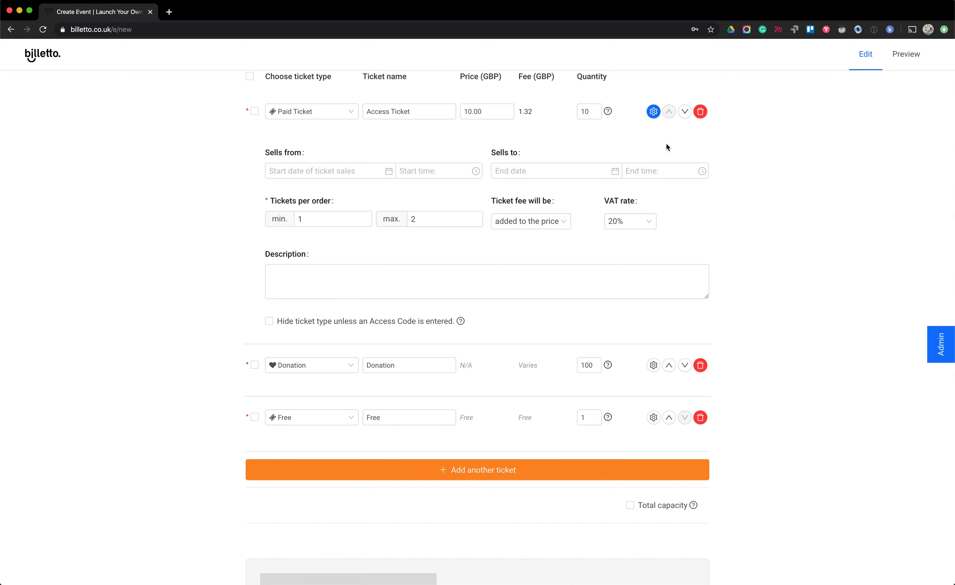
{"action": "left_click", "coordinate": [657, 119]}
Step: Use the suggested Facebook Live camera photo as the event image, cropping it in full-width format around the camera
{"action": "scroll", "coordinate": [774, 187], "scroll_direction": "down", "scroll_amount": 2}
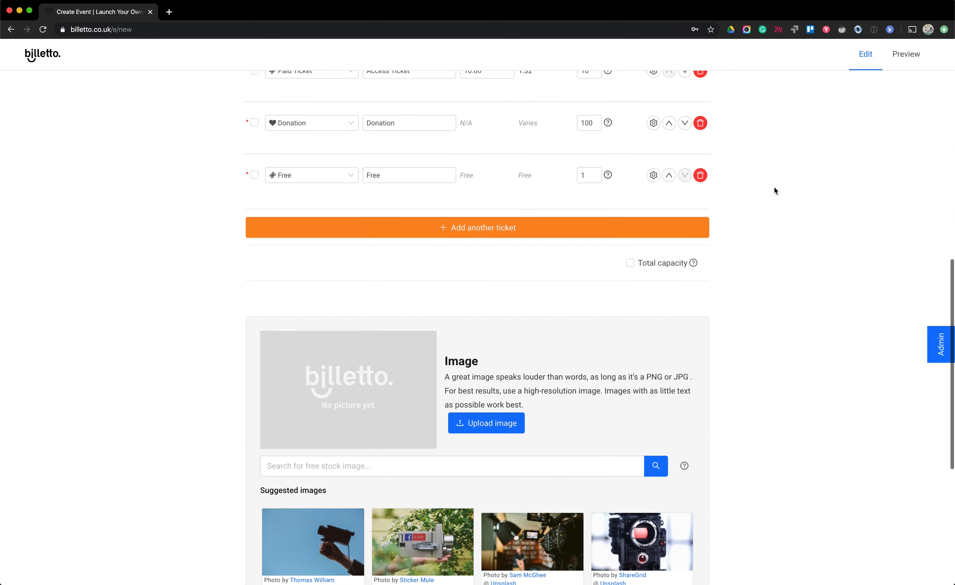
{"action": "scroll", "coordinate": [774, 187], "scroll_direction": "down", "scroll_amount": 7}
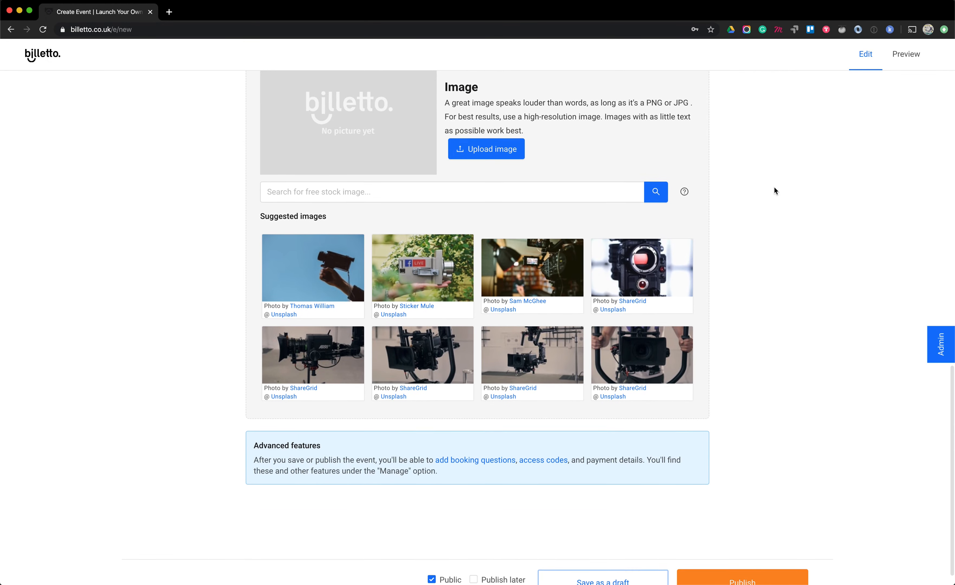
{"action": "scroll", "coordinate": [774, 188], "scroll_direction": "up", "scroll_amount": 2}
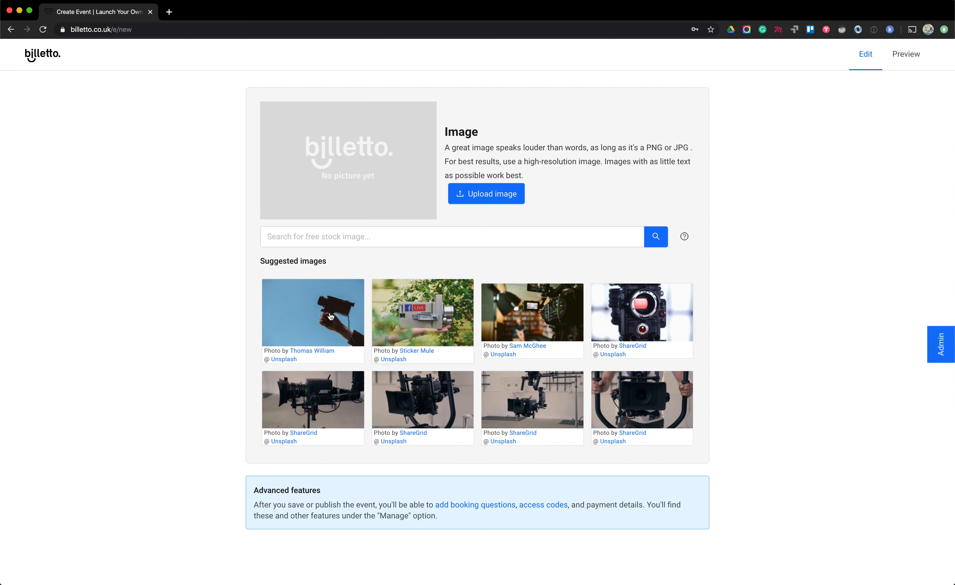
{"action": "scroll", "coordinate": [521, 367], "scroll_direction": "down", "scroll_amount": 1}
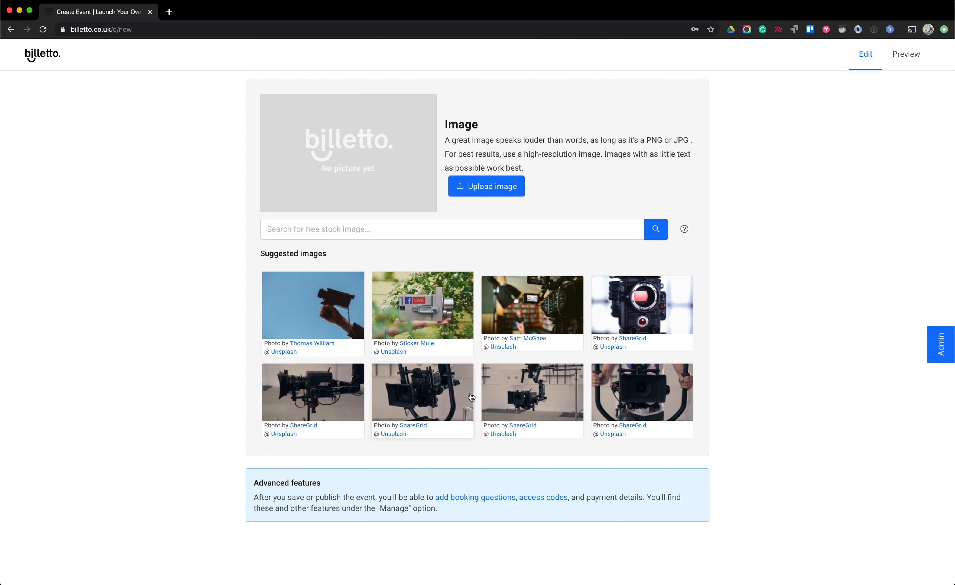
{"action": "left_click", "coordinate": [405, 313]}
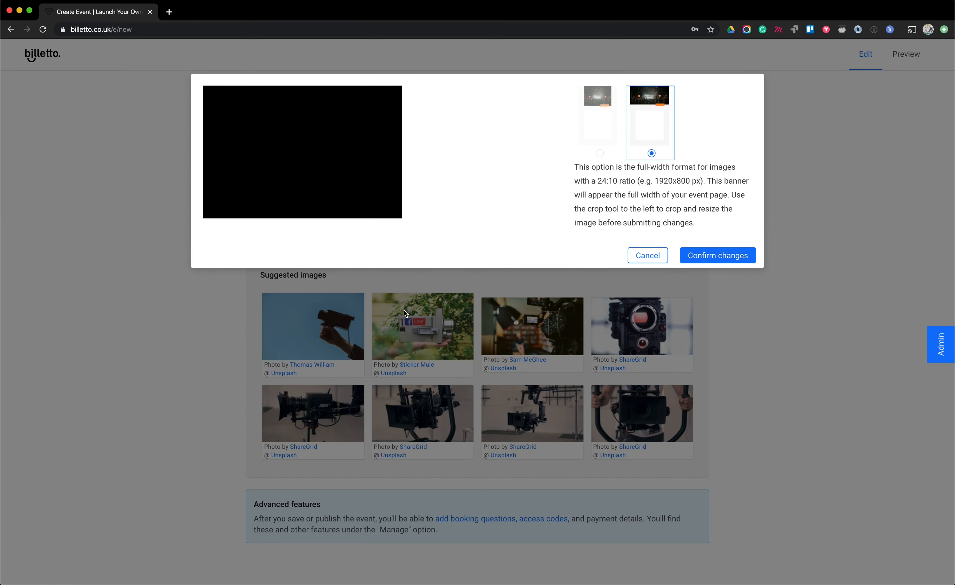
{"action": "left_click_drag", "start_coordinate": [327, 116], "coordinate": [330, 160]}
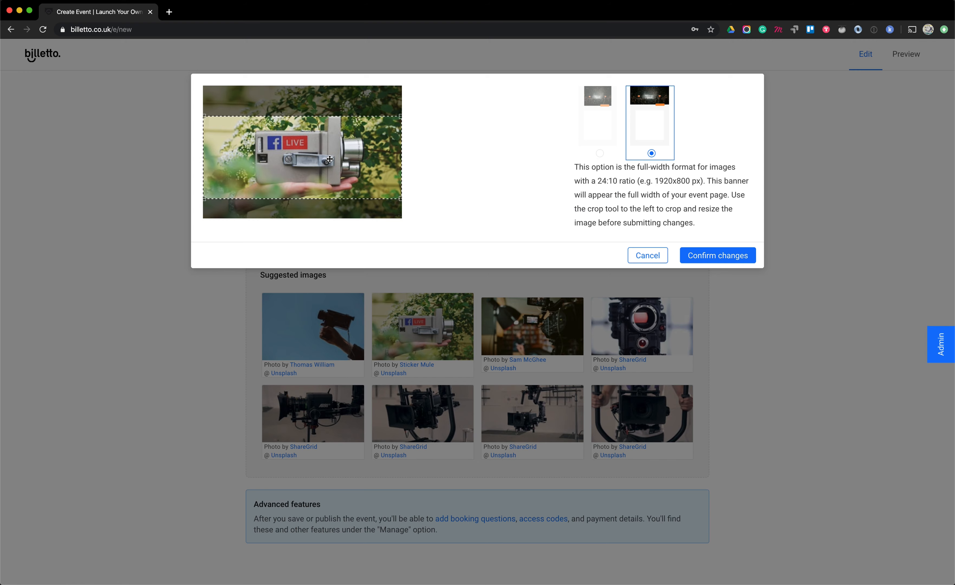
{"action": "left_click", "coordinate": [701, 255]}
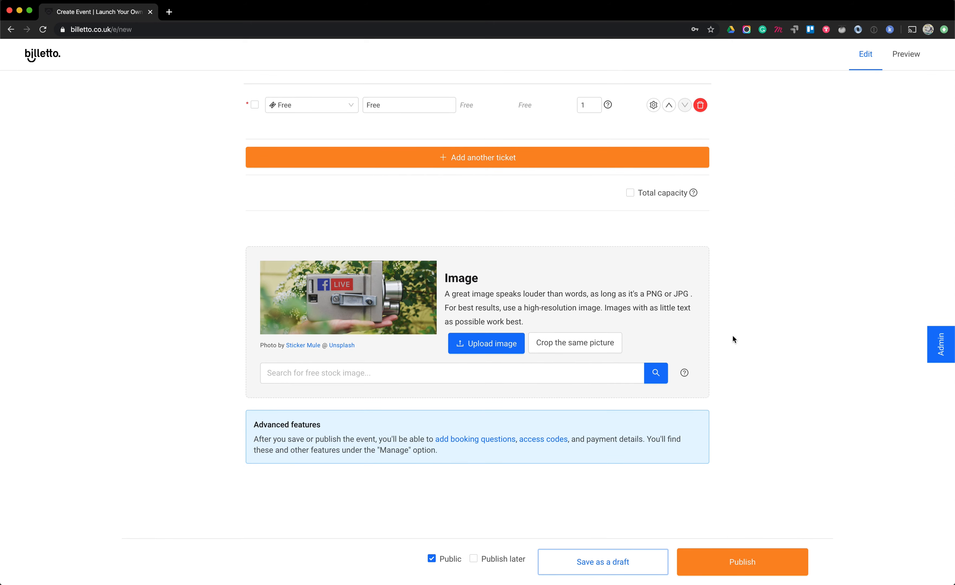
Step: Turn off the event's Public visibility option
{"action": "left_click", "coordinate": [432, 561]}
{"action": "left_click", "coordinate": [432, 563]}
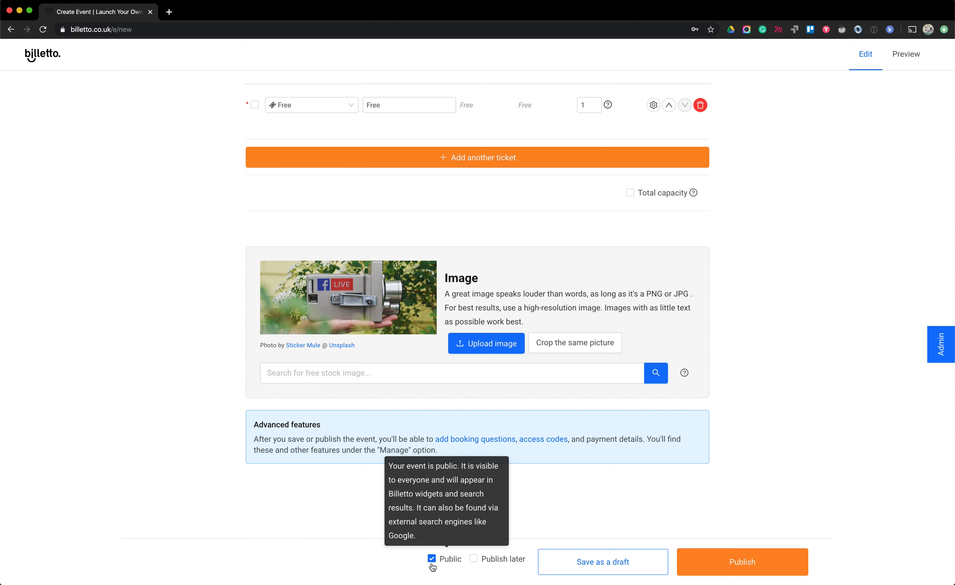
{"action": "left_click", "coordinate": [432, 565]}
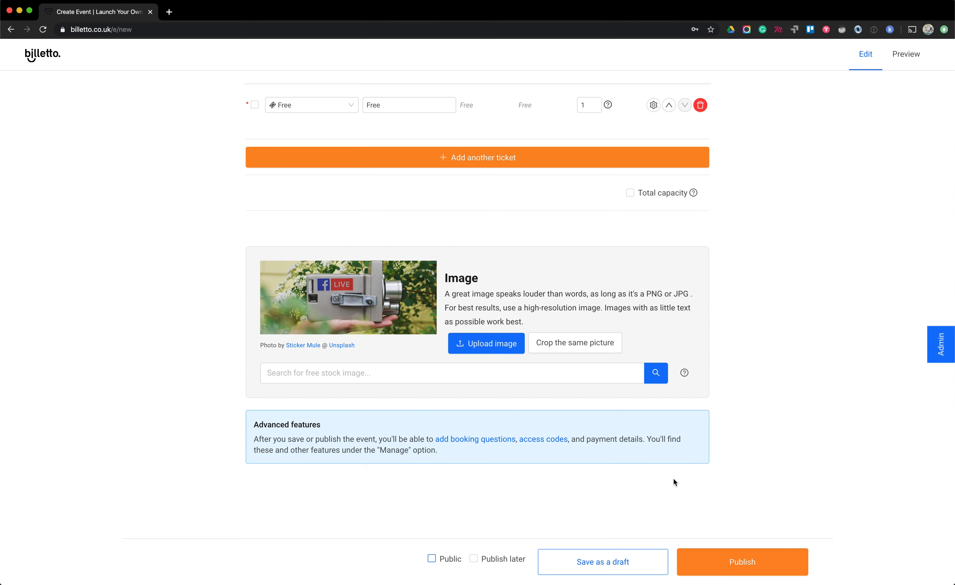
Step: Publish the event and open its Tickets & Orders customisation settings
{"action": "left_click", "coordinate": [731, 566]}
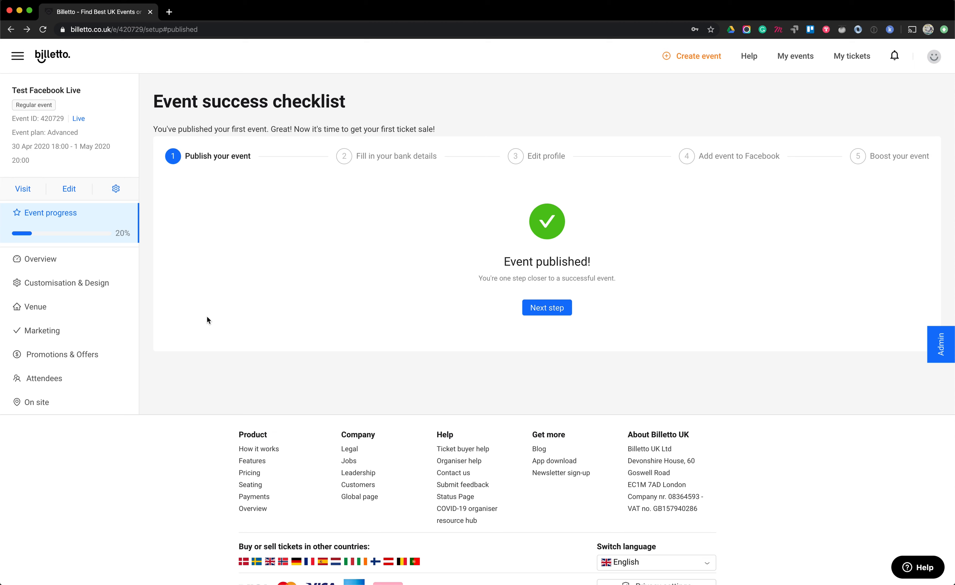
{"action": "left_click", "coordinate": [73, 285]}
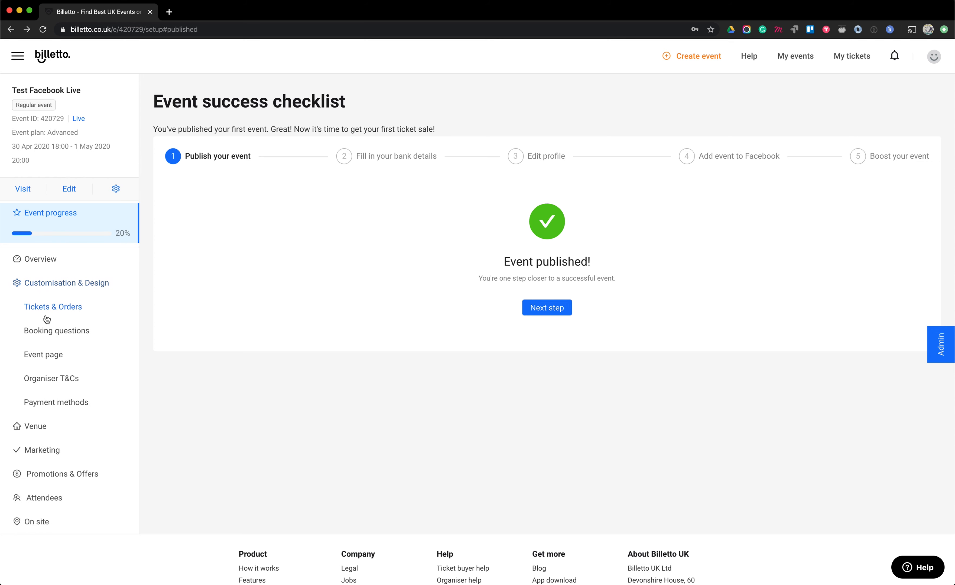
{"action": "left_click", "coordinate": [57, 314]}
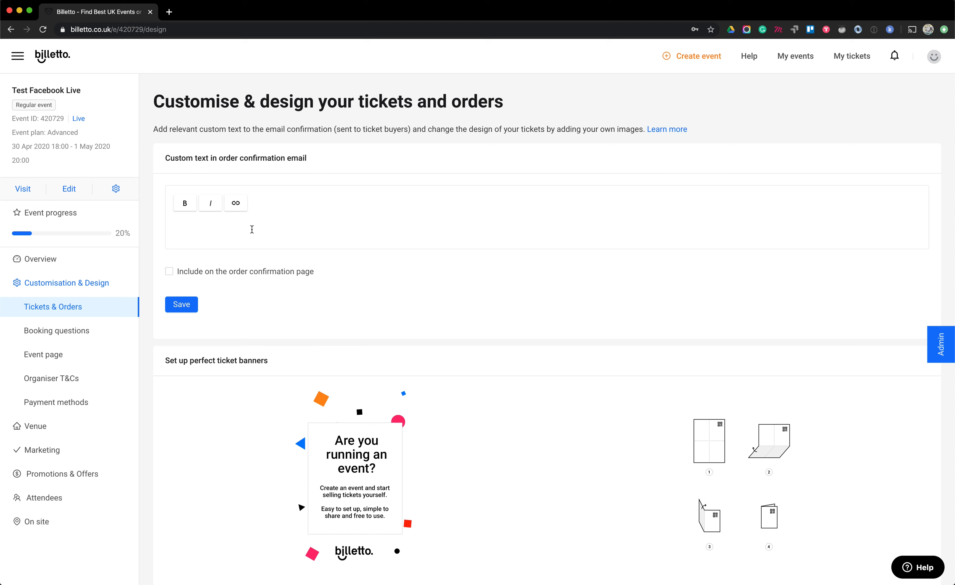
{"action": "left_click", "coordinate": [225, 228]}
{"action": "type", "text": "Check out the Facebook Live here: facebook.com/BillettoOrganisers/videos/895368560905575"}
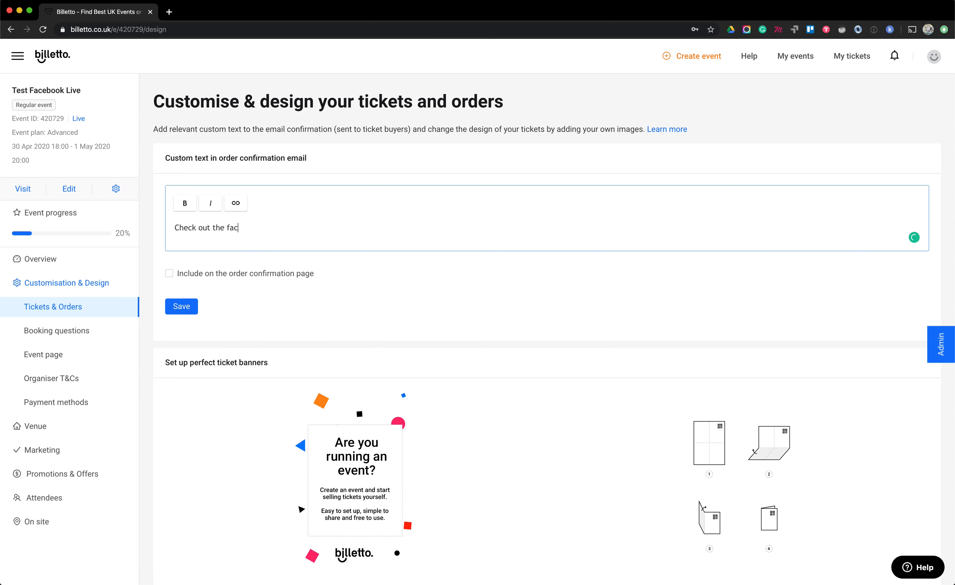
{"action": "key", "text": "Return"}
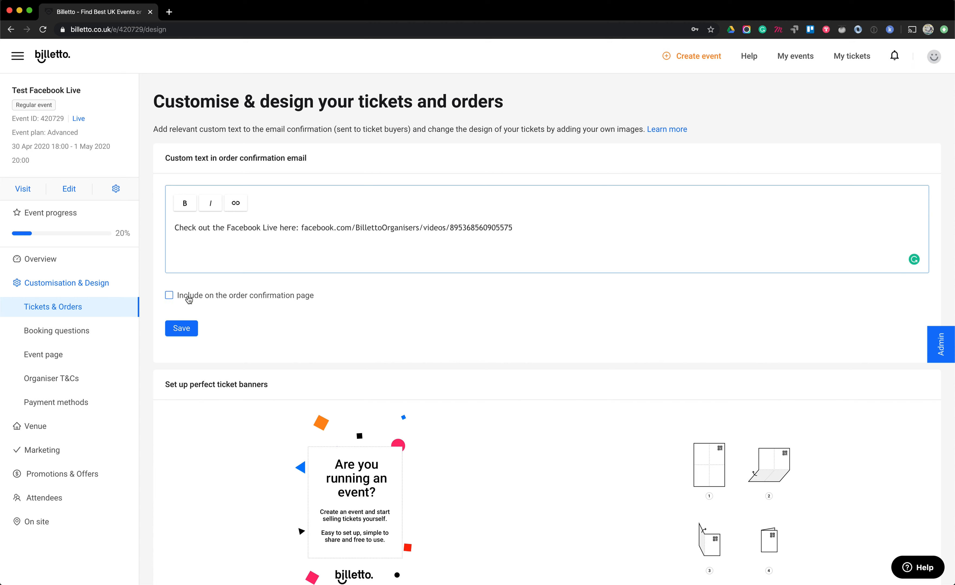
{"action": "left_click", "coordinate": [189, 300]}
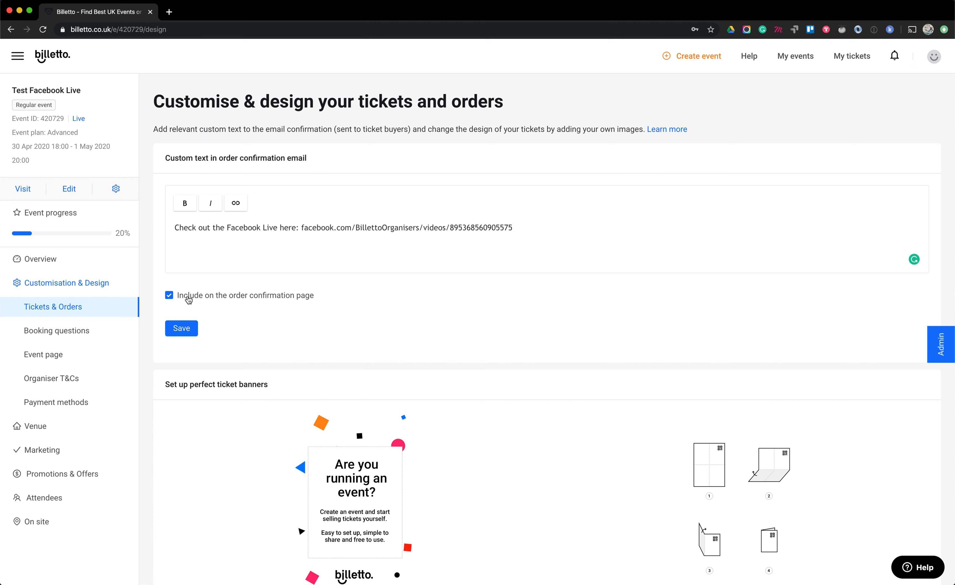
{"action": "left_click", "coordinate": [184, 328]}
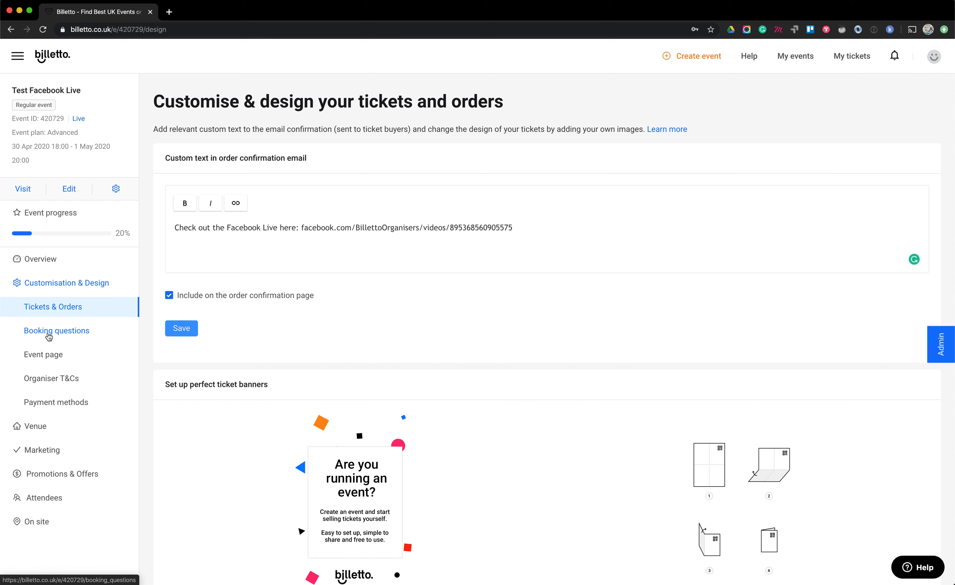
Step: Create a dropdown booking question "Do you want to receive our newsletter?" with the field values Yes and No
{"action": "left_click", "coordinate": [56, 331]}
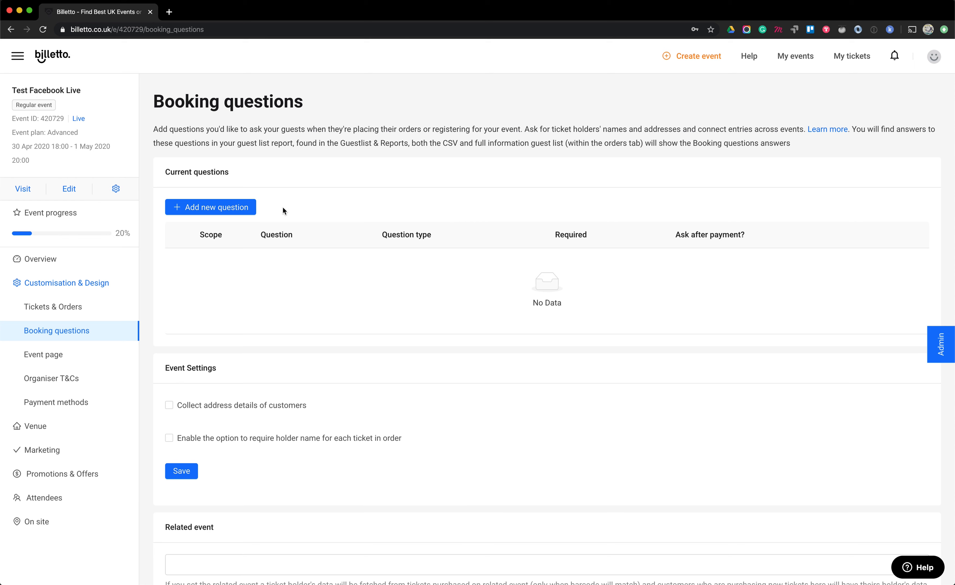
{"action": "left_click", "coordinate": [194, 208]}
{"action": "left_click", "coordinate": [430, 180]}
{"action": "type", "text": "Do you want to receive our newsletter?"}
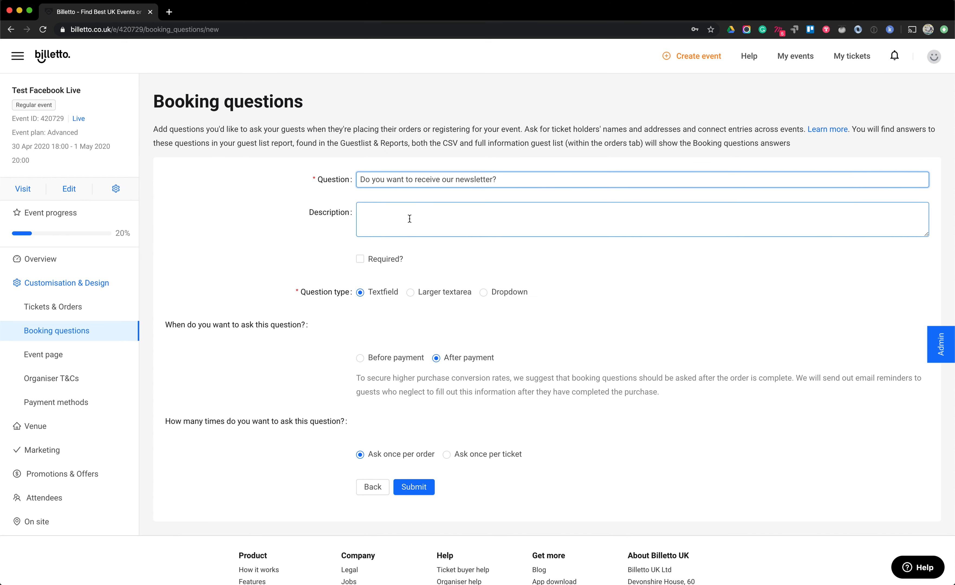
{"action": "left_click", "coordinate": [510, 291]}
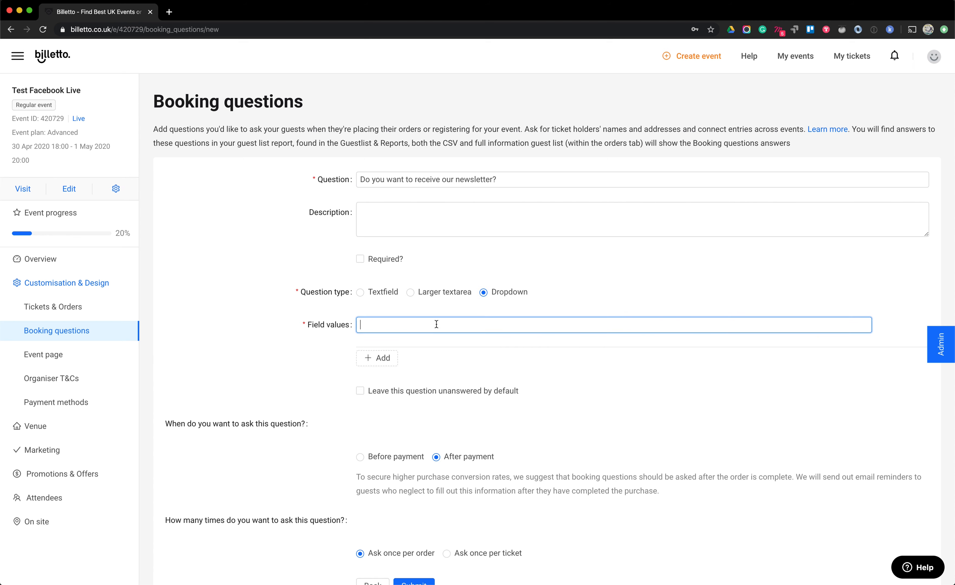
{"action": "type", "text": "Yes"}
{"action": "left_click", "coordinate": [385, 356]}
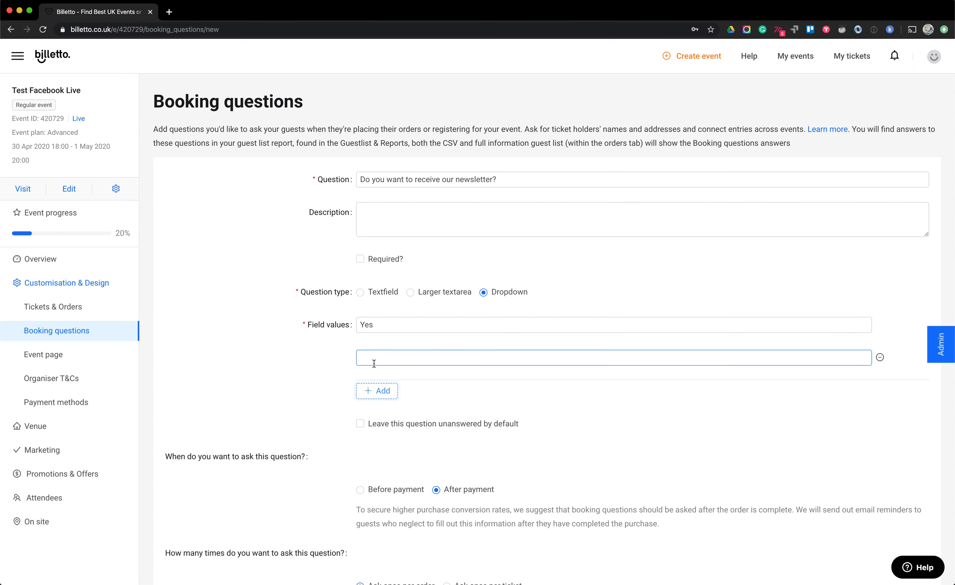
{"action": "type", "text": "No"}
{"action": "left_click", "coordinate": [350, 340]}
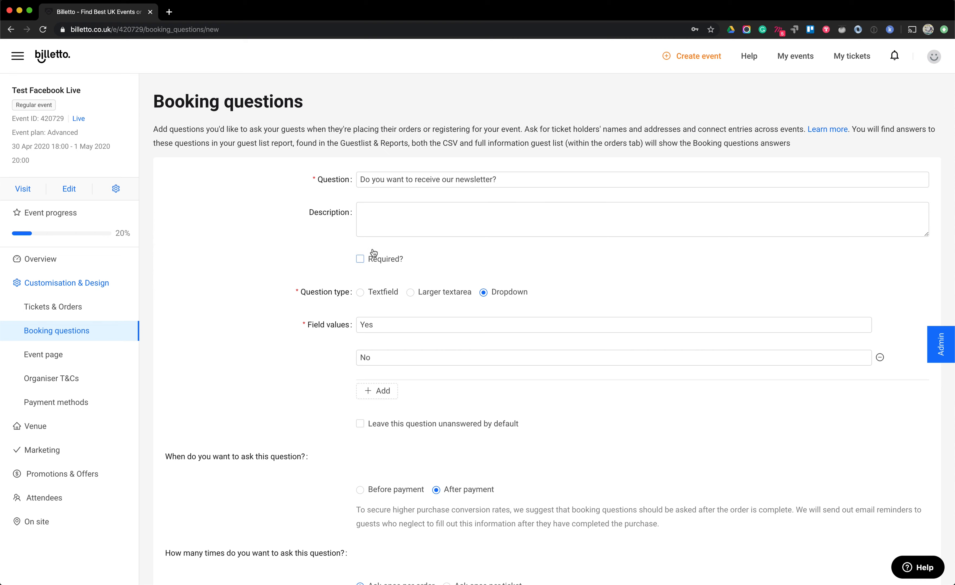
Step: Set the newsletter question to be asked before payment and submit it
{"action": "scroll", "coordinate": [200, 326], "scroll_direction": "down", "scroll_amount": 3}
{"action": "scroll", "coordinate": [322, 348], "scroll_direction": "down", "scroll_amount": 3}
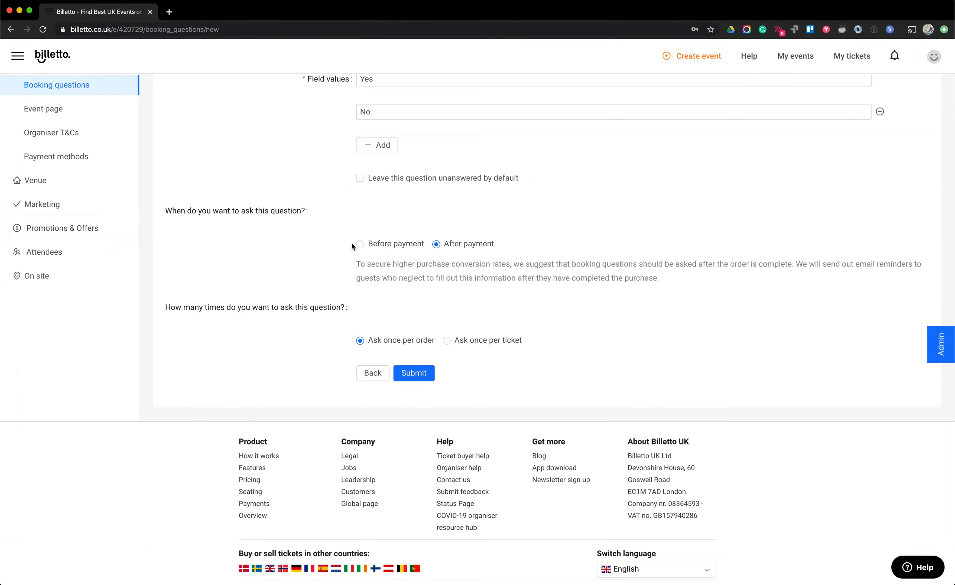
{"action": "left_click", "coordinate": [381, 245]}
{"action": "left_click", "coordinate": [421, 374]}
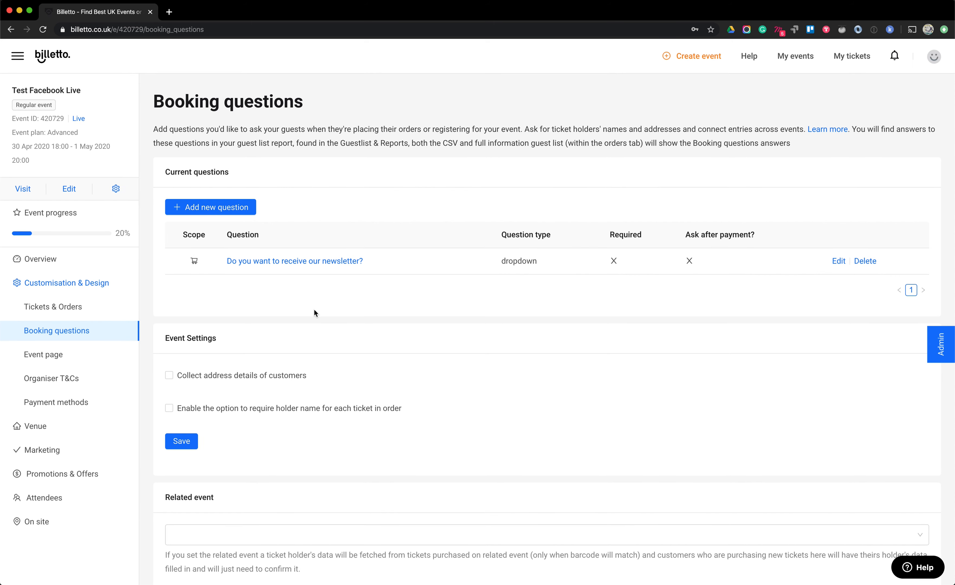
Step: Open the public event page in a separate browser tab and review its image, dates, description, tags and ticket types
{"action": "left_click", "coordinate": [79, 310]}
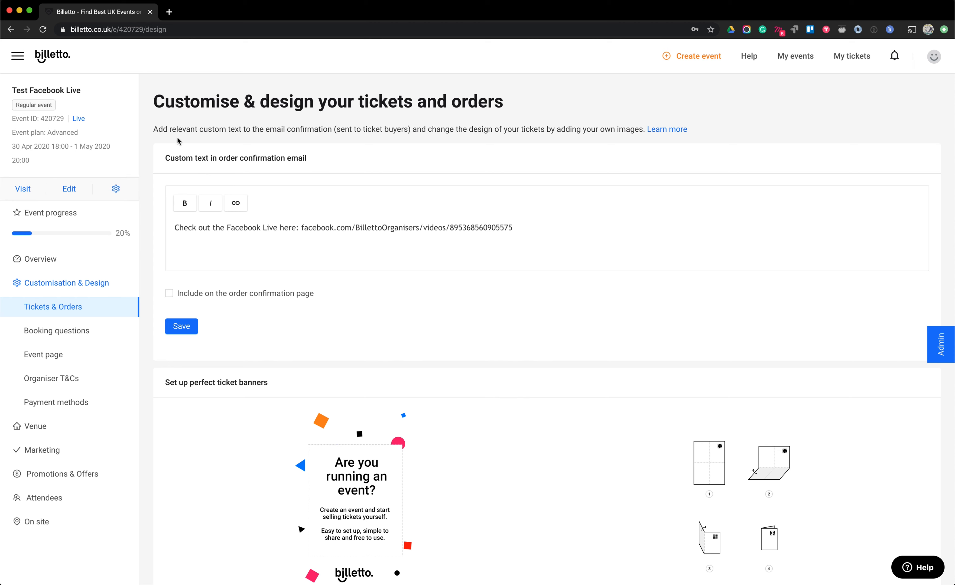
{"action": "right_click", "coordinate": [21, 190]}
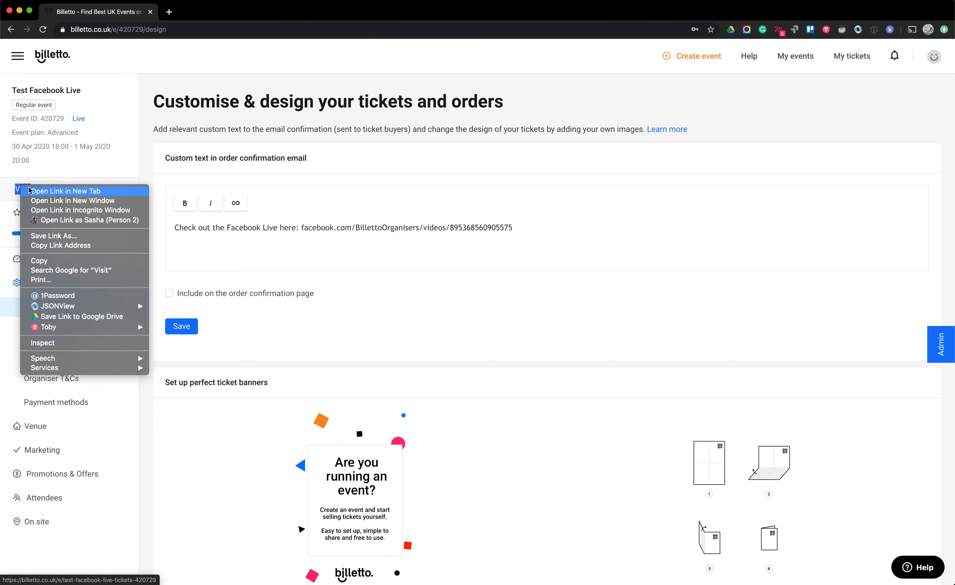
{"action": "left_click", "coordinate": [29, 191]}
{"action": "left_click", "coordinate": [207, 16]}
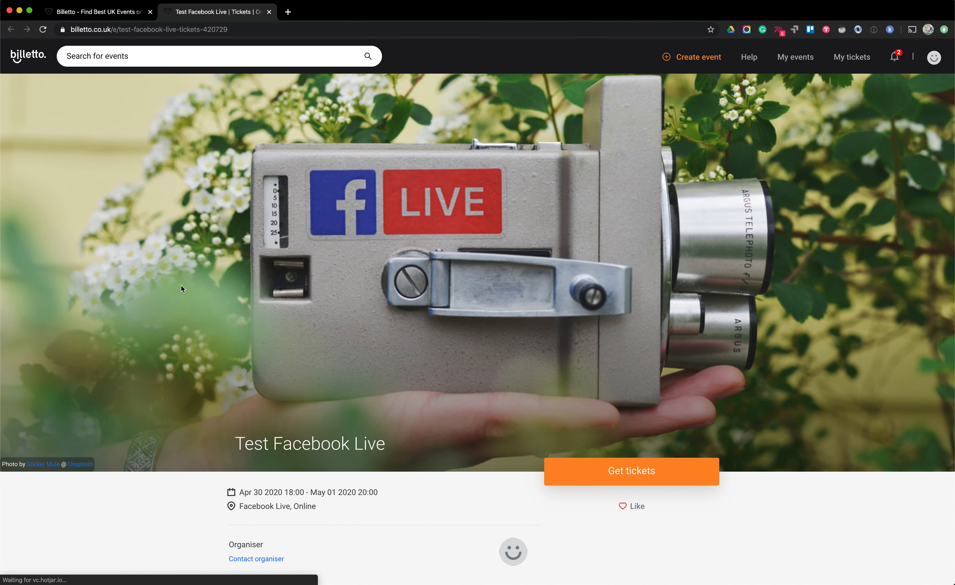
{"action": "scroll", "coordinate": [181, 286], "scroll_direction": "down", "scroll_amount": 10}
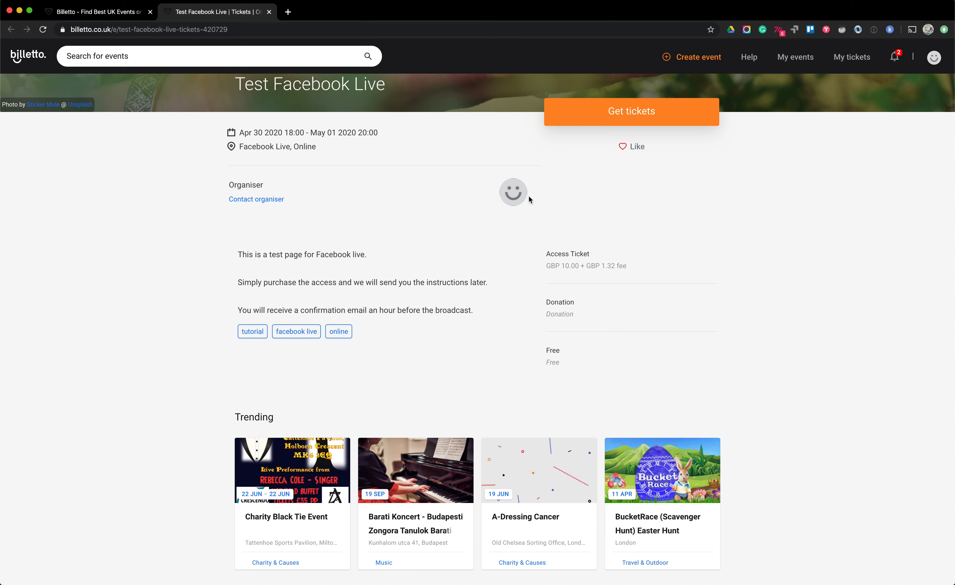
{"action": "scroll", "coordinate": [431, 243], "scroll_direction": "up", "scroll_amount": 4}
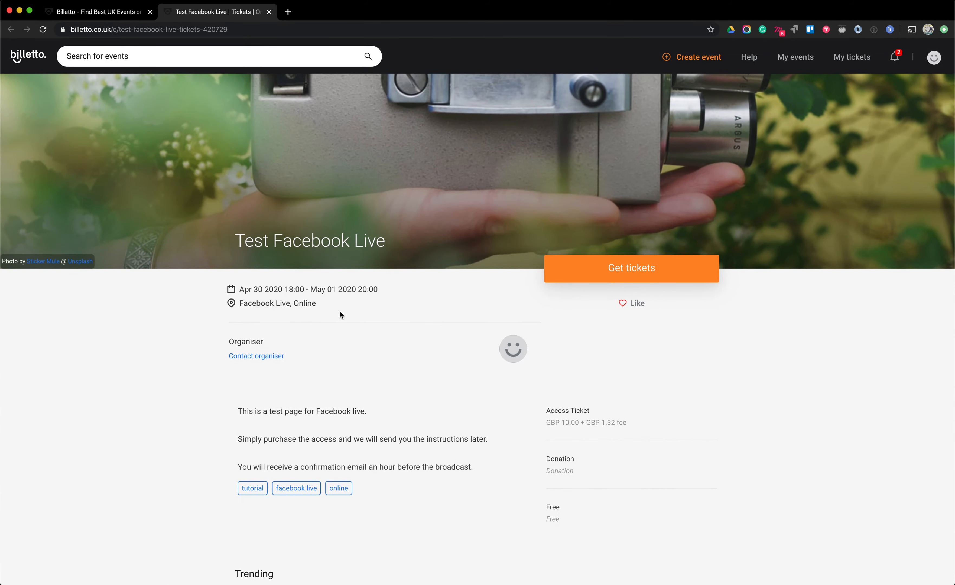
{"action": "scroll", "coordinate": [339, 311], "scroll_direction": "up", "scroll_amount": 5}
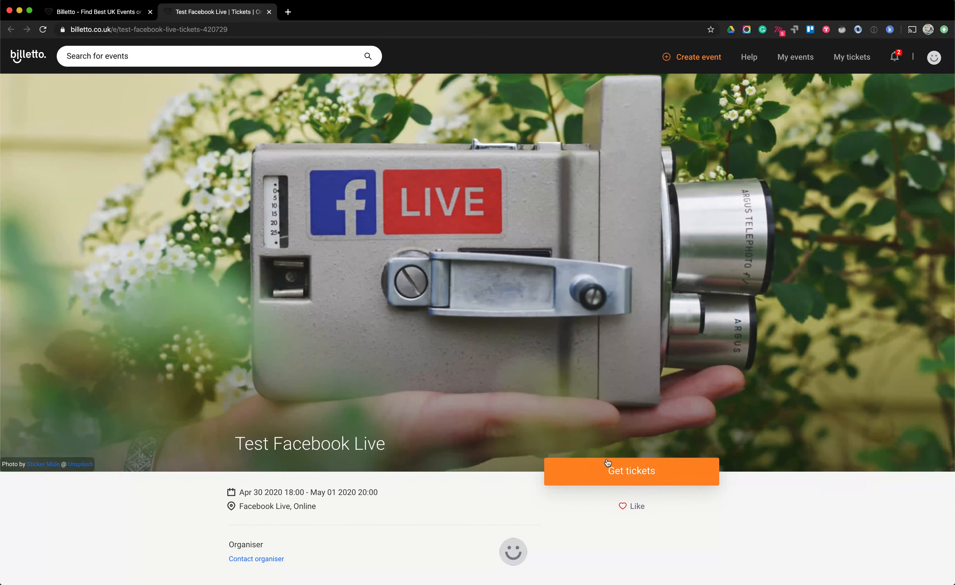
Step: Start a test order for one Free ticket and proceed to the buyer details
{"action": "left_click", "coordinate": [607, 462]}
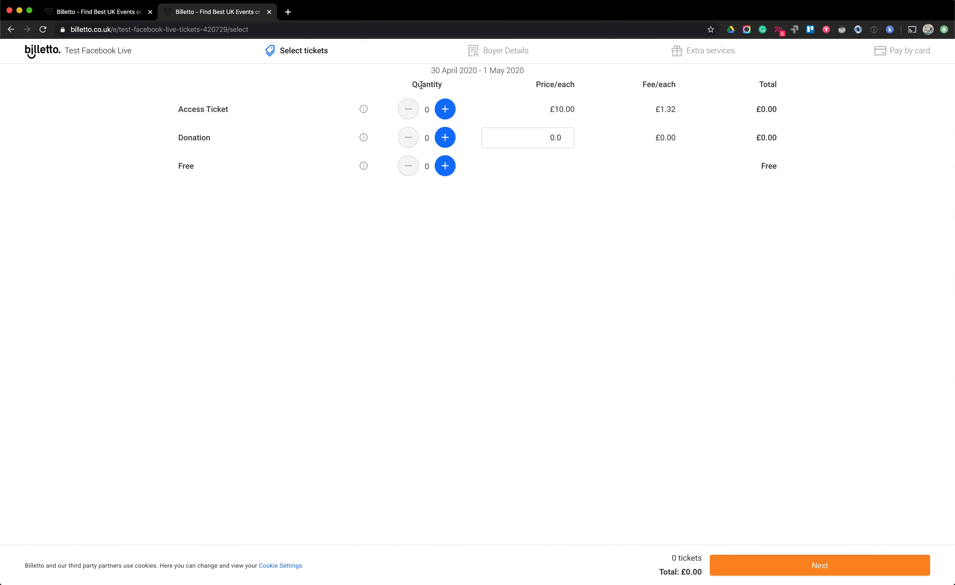
{"action": "left_click", "coordinate": [446, 169]}
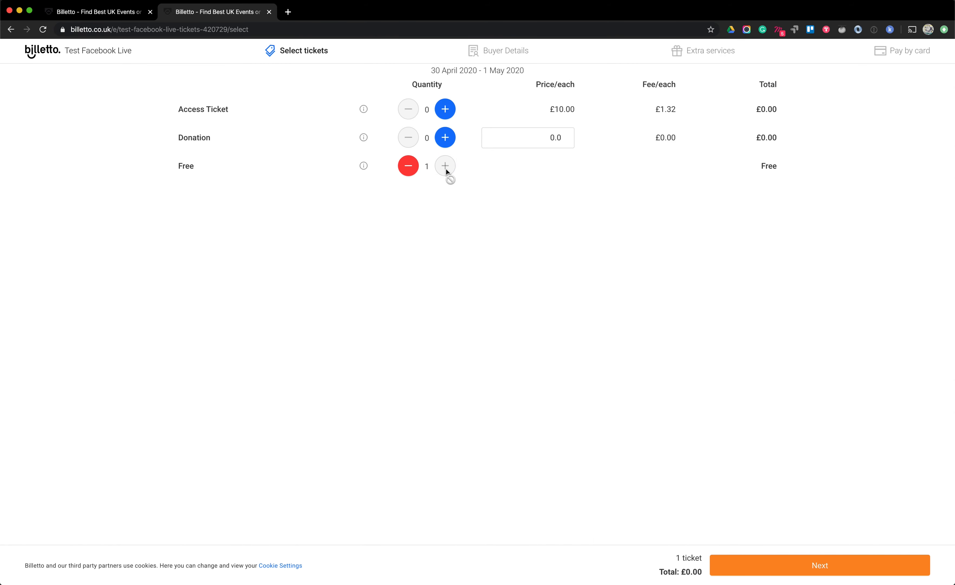
{"action": "left_click", "coordinate": [756, 560]}
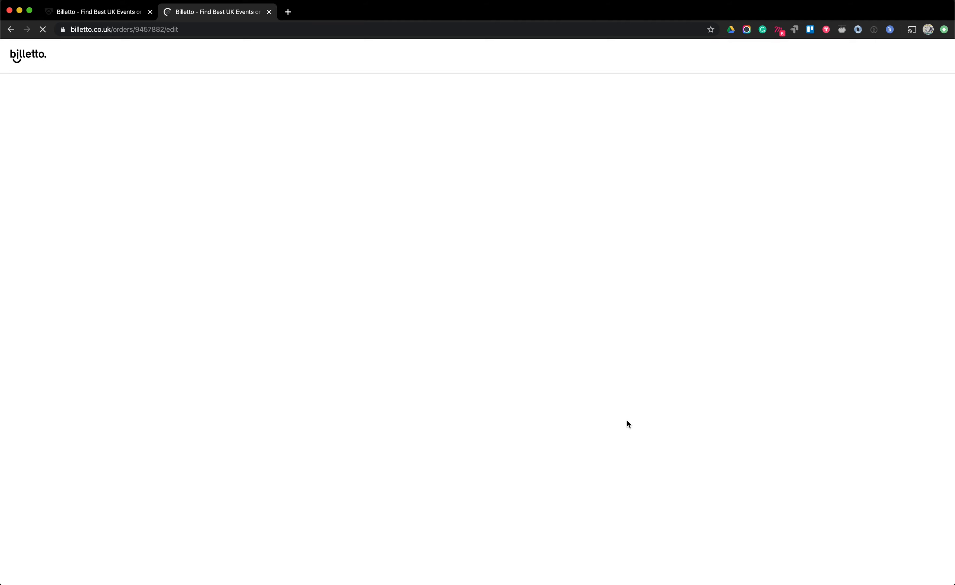
Step: Fill in the buyer's name, answer No to the newsletter question, and complete the free order
{"action": "left_click", "coordinate": [437, 123]}
{"action": "type", "text": "Name"}
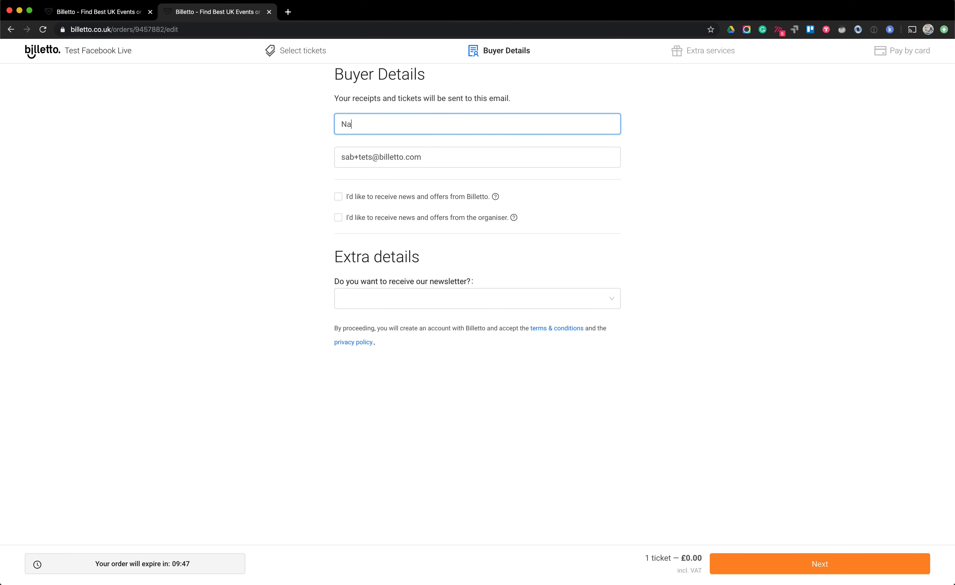
{"action": "left_click", "coordinate": [172, 276]}
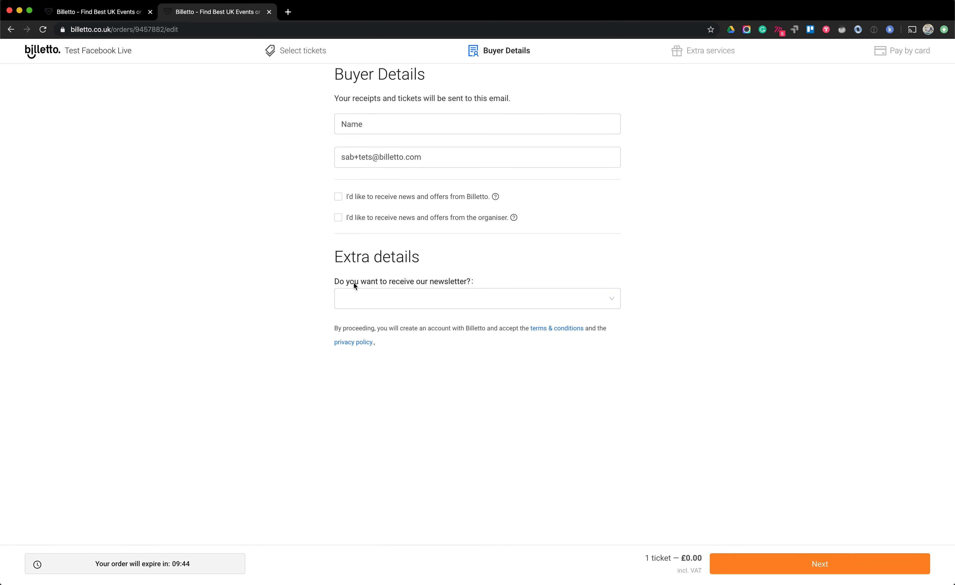
{"action": "left_click", "coordinate": [374, 303]}
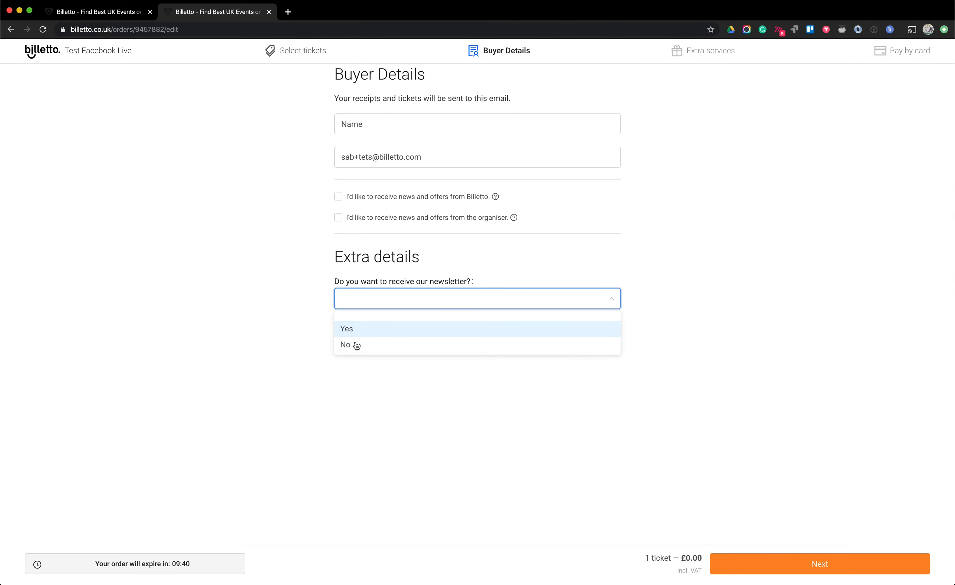
{"action": "left_click", "coordinate": [356, 347]}
{"action": "left_click", "coordinate": [750, 569]}
{"action": "left_click", "coordinate": [750, 569]}
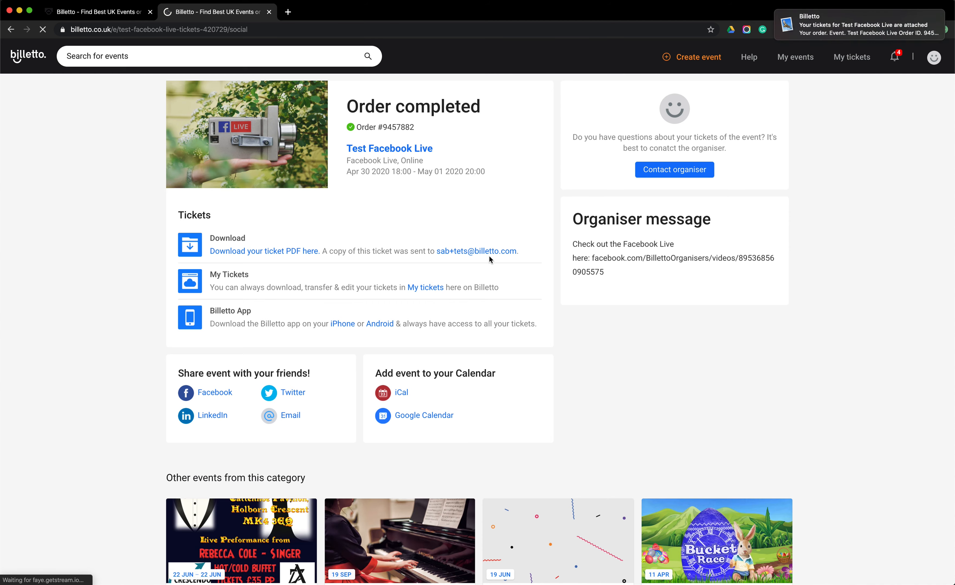
Step: Check the organiser message in the ticket confirmation email and close the email
{"action": "left_click", "coordinate": [849, 27]}
{"action": "scroll", "coordinate": [508, 286], "scroll_direction": "down", "scroll_amount": 3}
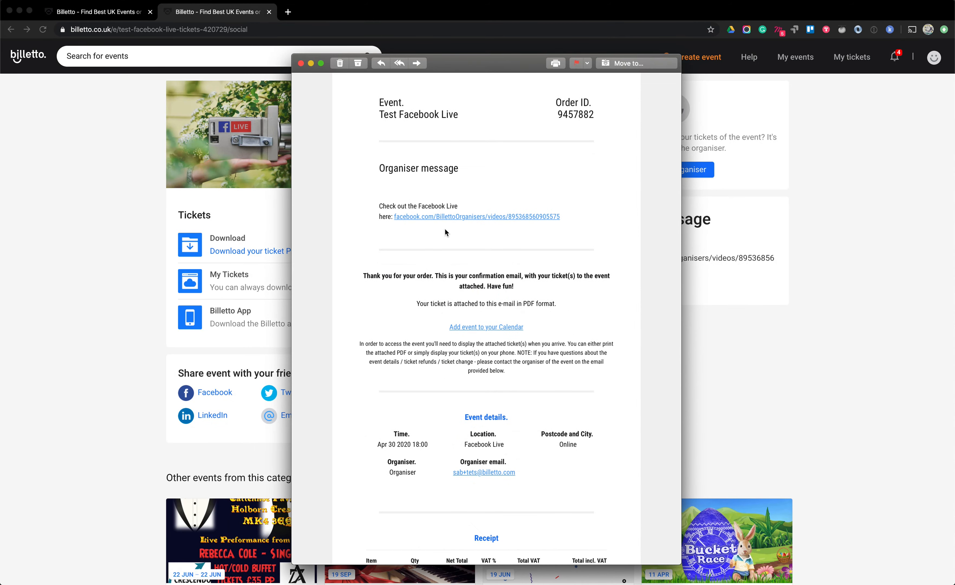
{"action": "left_click", "coordinate": [300, 63]}
{"action": "left_click", "coordinate": [114, 163]}
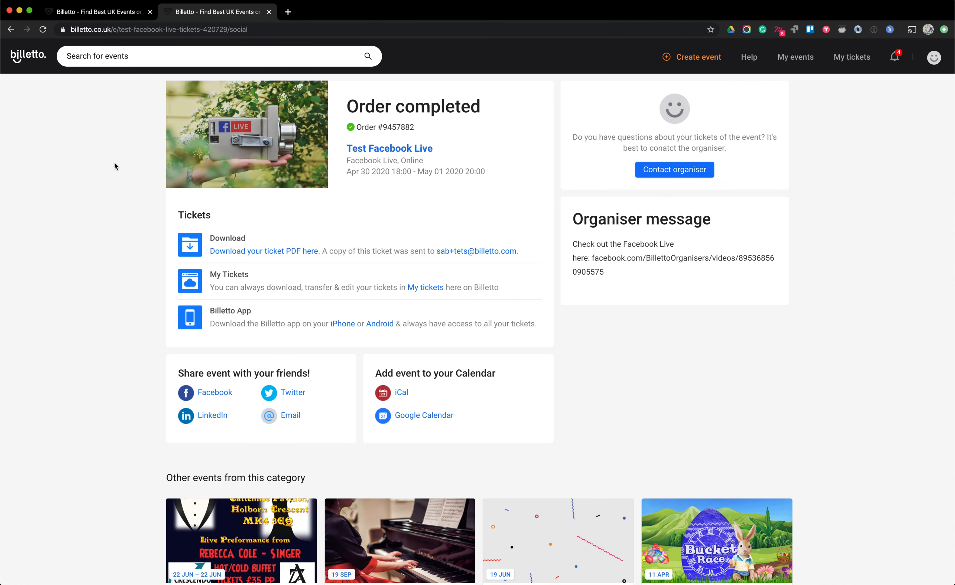
Step: Return to the public event page by removing "/social" from the order confirmation page's address
{"action": "left_click", "coordinate": [311, 33]}
{"action": "left_click", "coordinate": [312, 33]}
{"action": "key", "text": "BackSpace"}
{"action": "key", "text": "BackSpace"}
{"action": "key", "text": "BackSpace"}
{"action": "key", "text": "BackSpace"}
{"action": "key", "text": "BackSpace"}
{"action": "key", "text": "BackSpace"}
{"action": "key", "text": "BackSpace"}
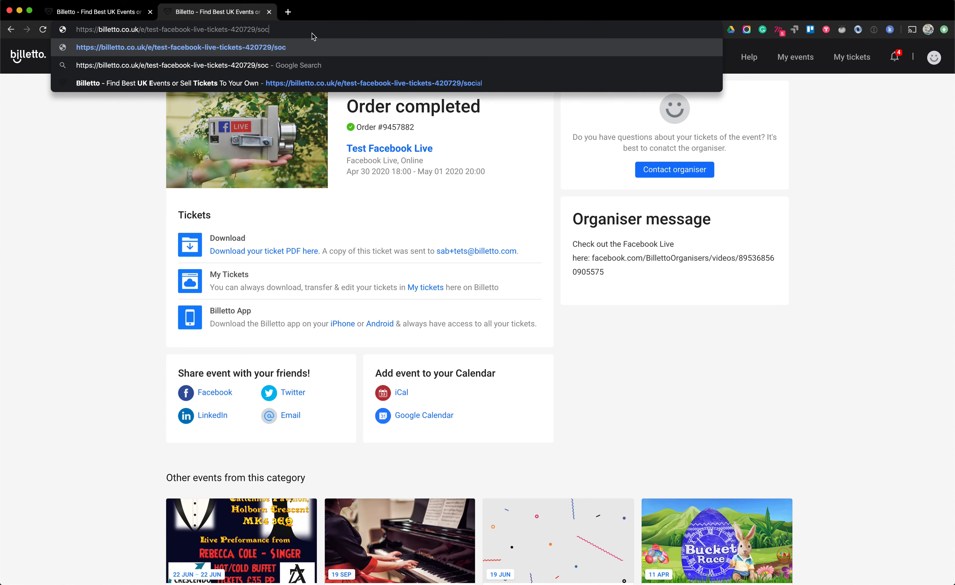
{"action": "key", "text": "Return"}
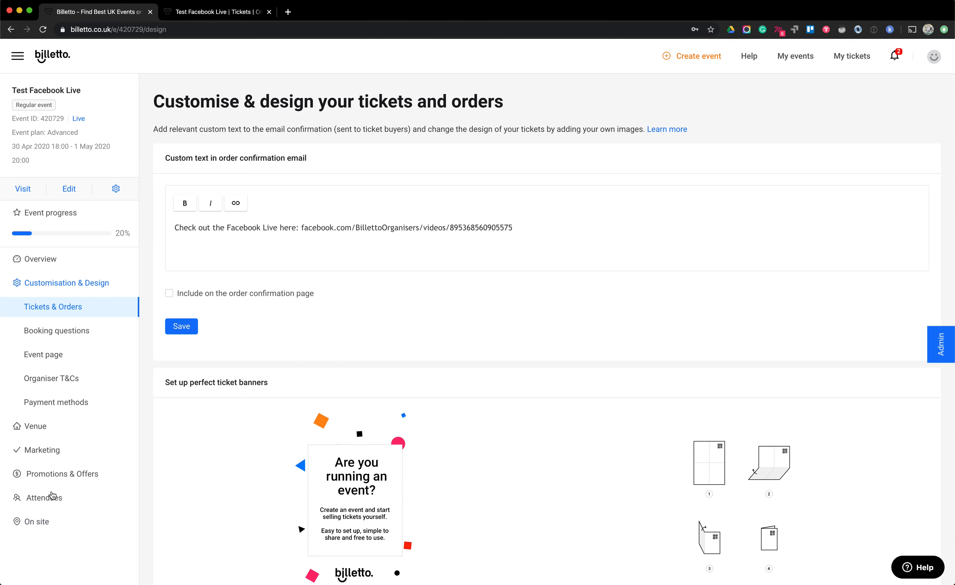
Step: View the event's Share event page among the marketing options in the event management tab
{"action": "left_click", "coordinate": [62, 454]}
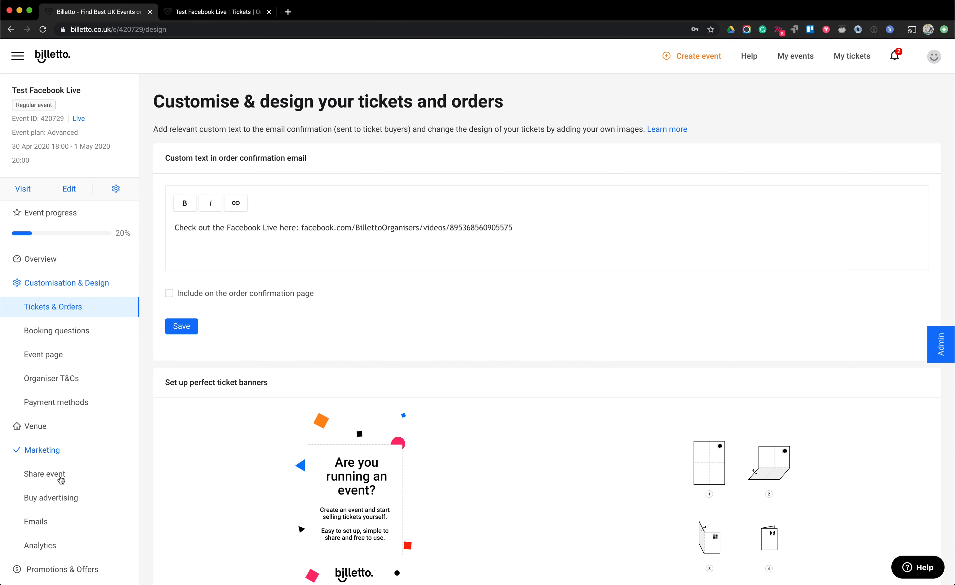
{"action": "left_click", "coordinate": [61, 482]}
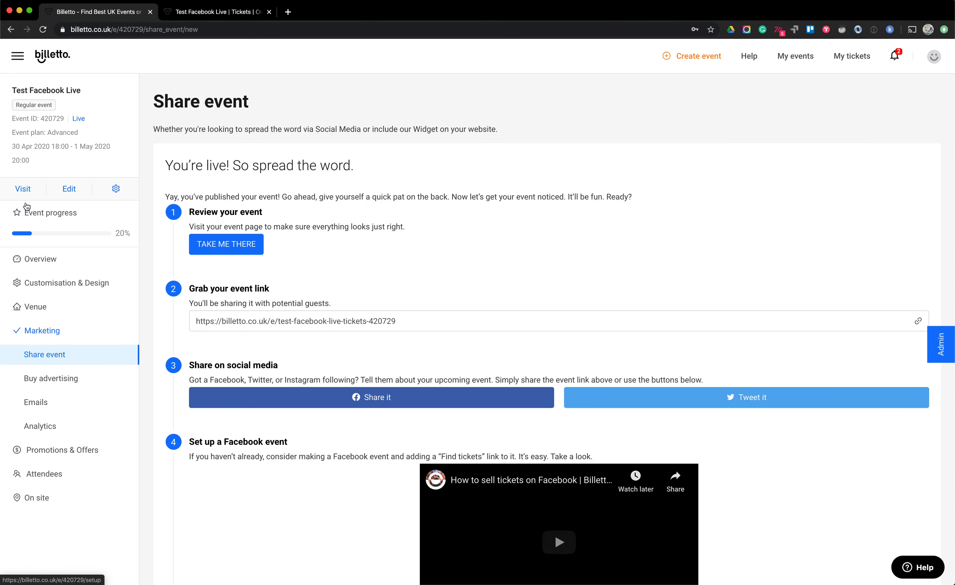
Step: Copy the public event page's link and switch to the Facebook page of "Test event for a tutorial"
{"action": "left_click", "coordinate": [218, 12]}
{"action": "left_click", "coordinate": [160, 30]}
{"action": "key", "text": "super+c"}
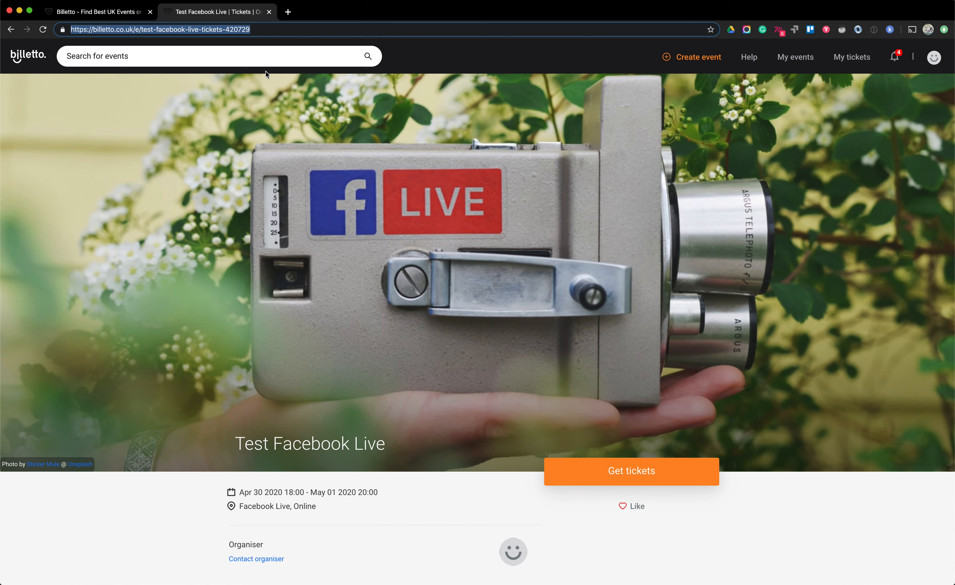
{"action": "left_click", "coordinate": [10, 12]}
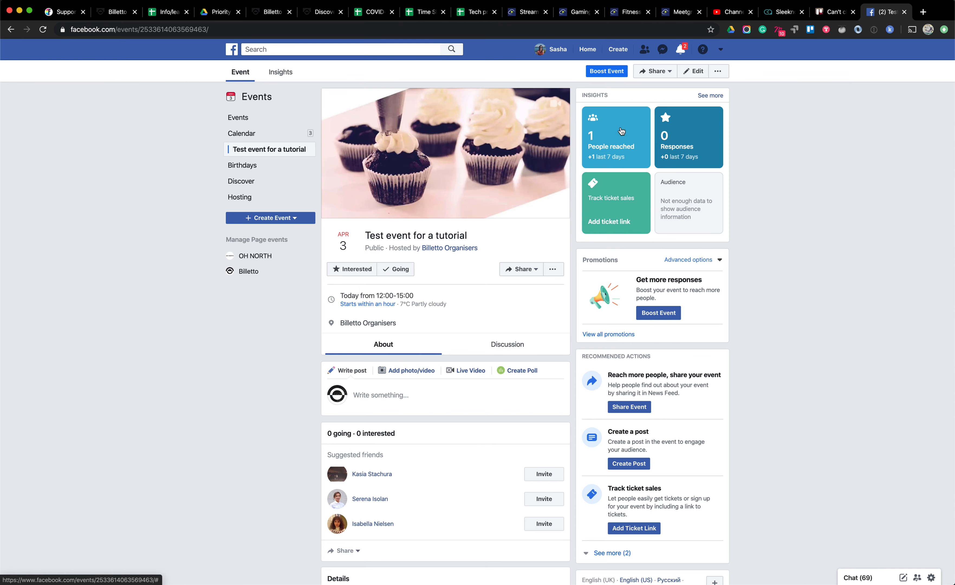
{"action": "left_click", "coordinate": [692, 71]}
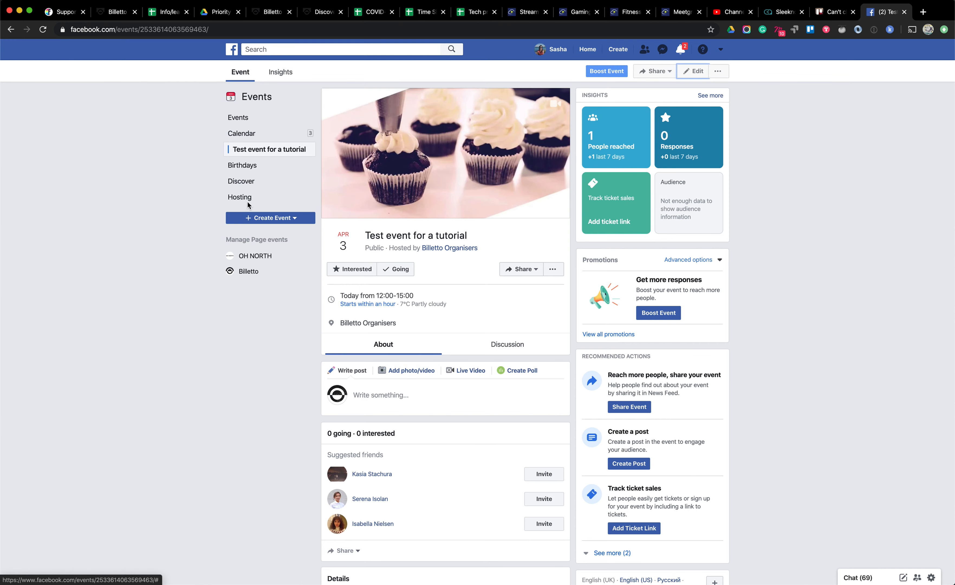
{"action": "scroll", "coordinate": [485, 311], "scroll_direction": "down", "scroll_amount": 10}
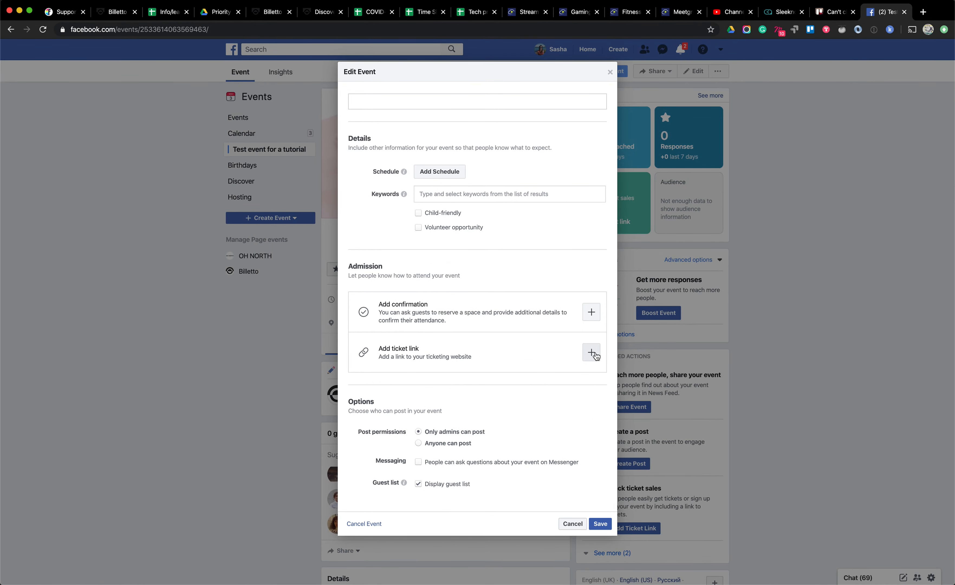
{"action": "left_click", "coordinate": [584, 354]}
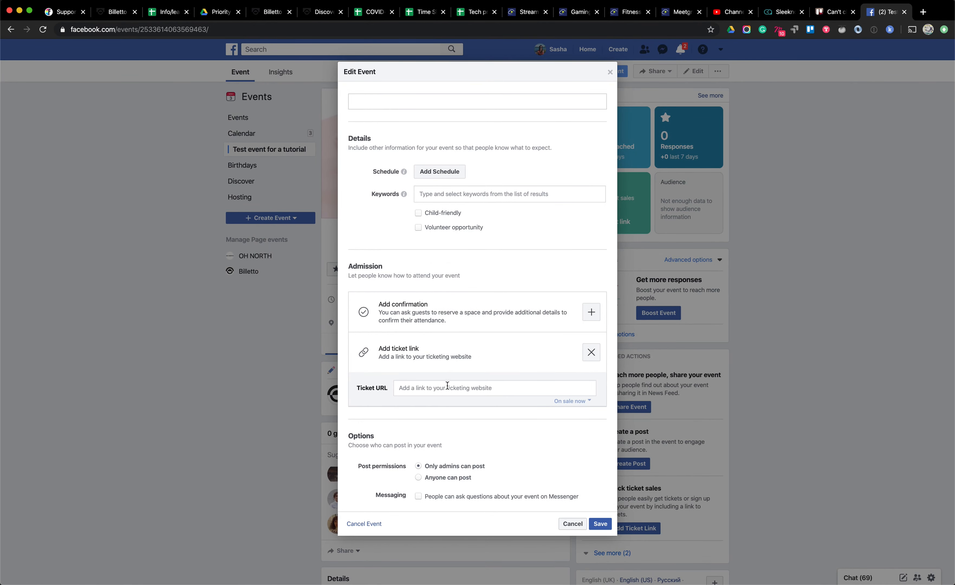
{"action": "key", "text": "super+v"}
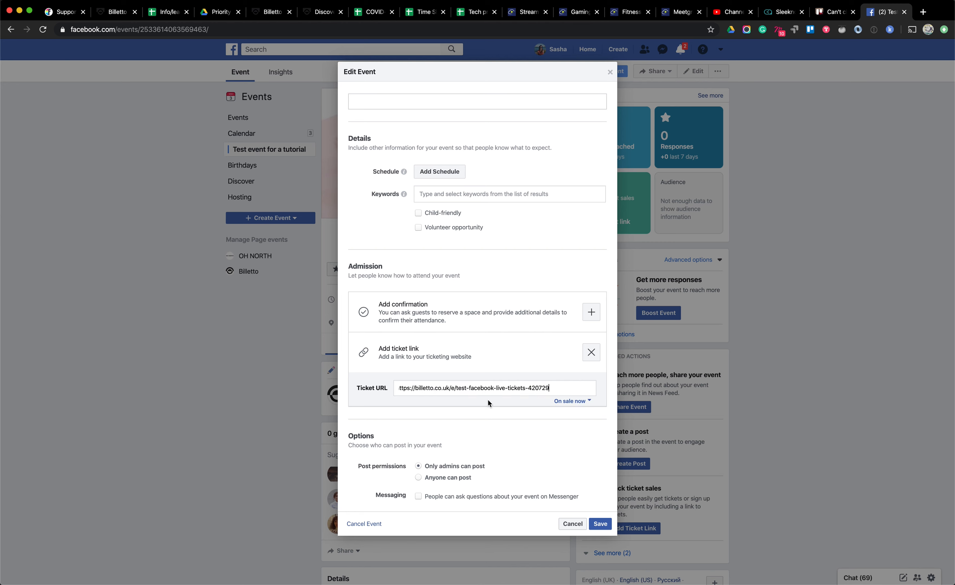
{"action": "left_click", "coordinate": [600, 523]}
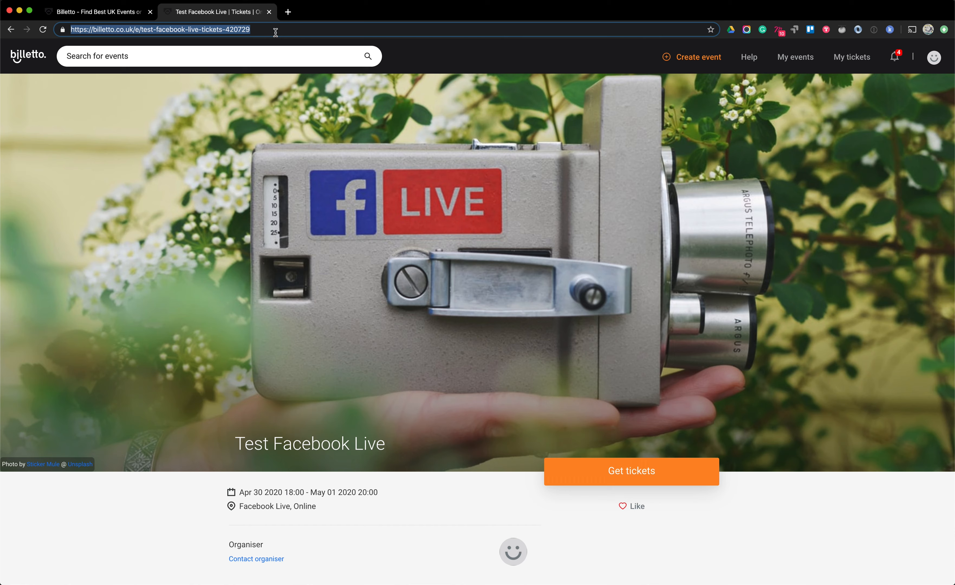
Step: Close the public event page and review the available guest list formats on the Billetto event's Guest list & Reports page
{"action": "left_click", "coordinate": [269, 11]}
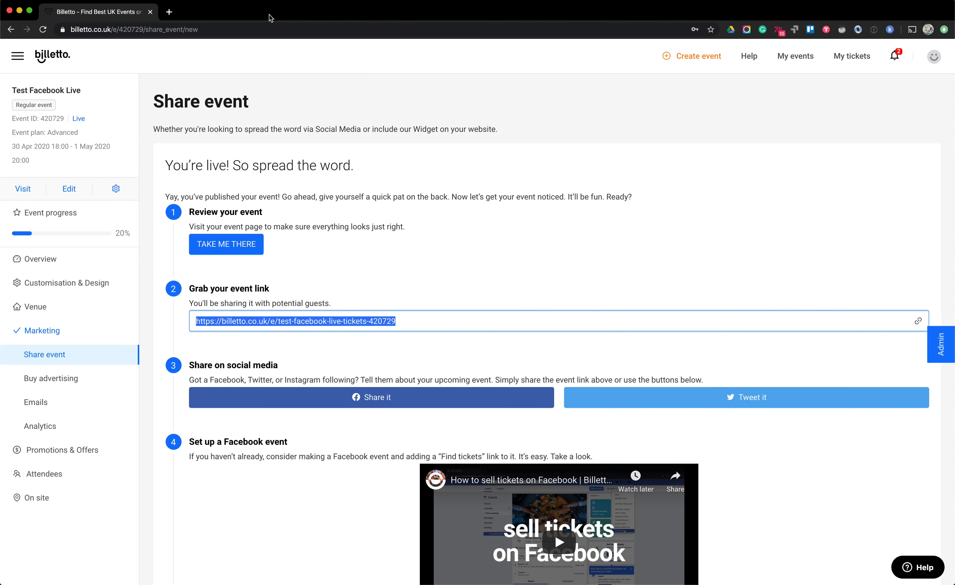
{"action": "left_click", "coordinate": [335, 293]}
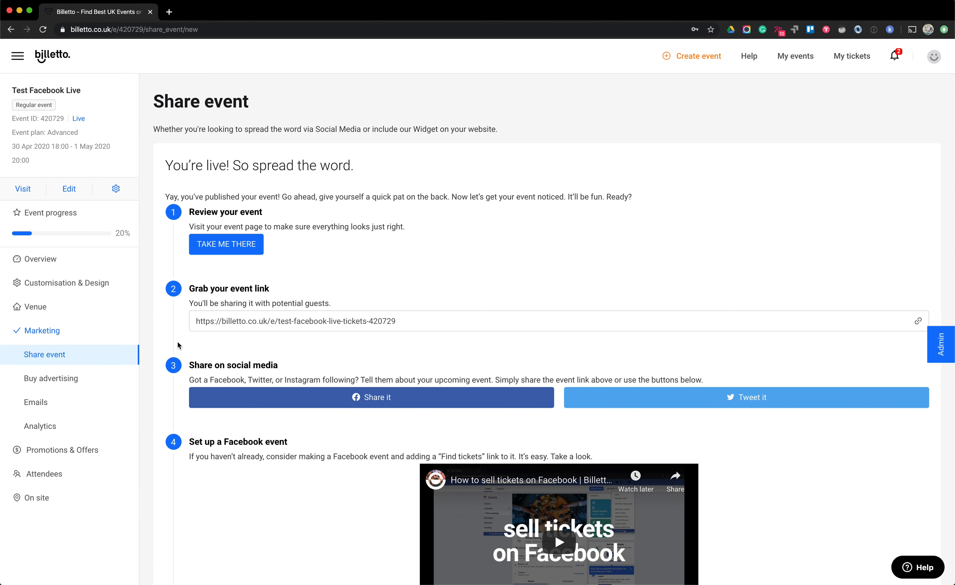
{"action": "left_click", "coordinate": [48, 265]}
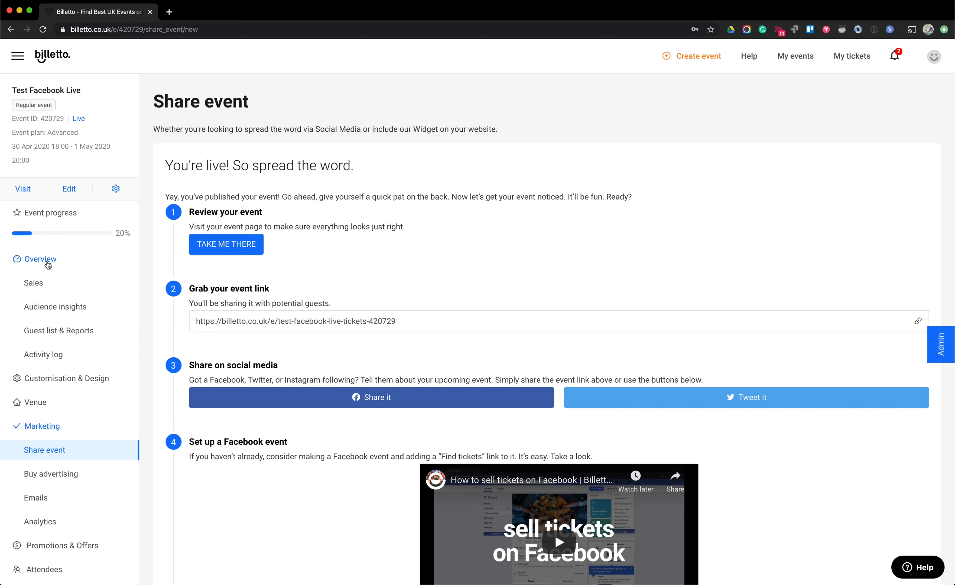
{"action": "left_click", "coordinate": [44, 334]}
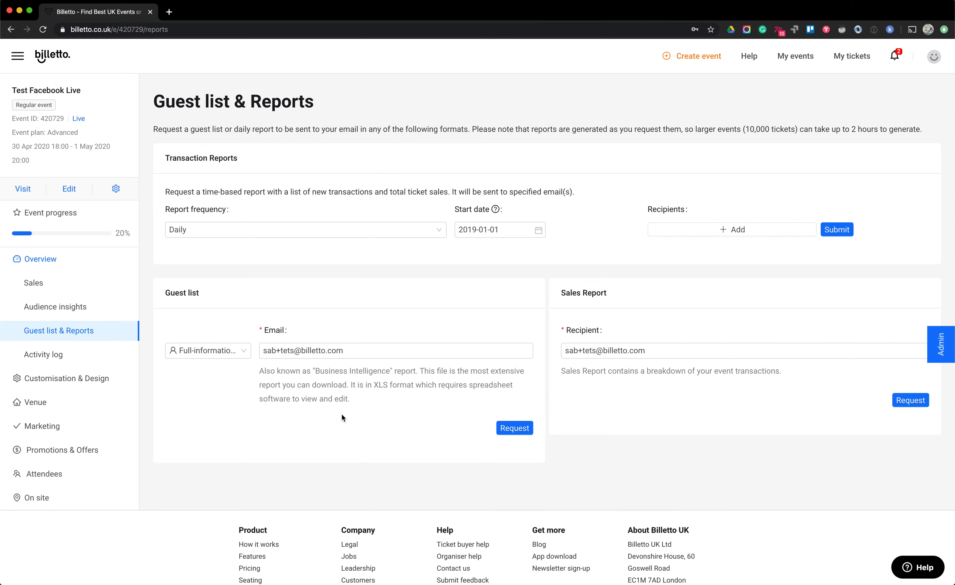
{"action": "left_click", "coordinate": [226, 352]}
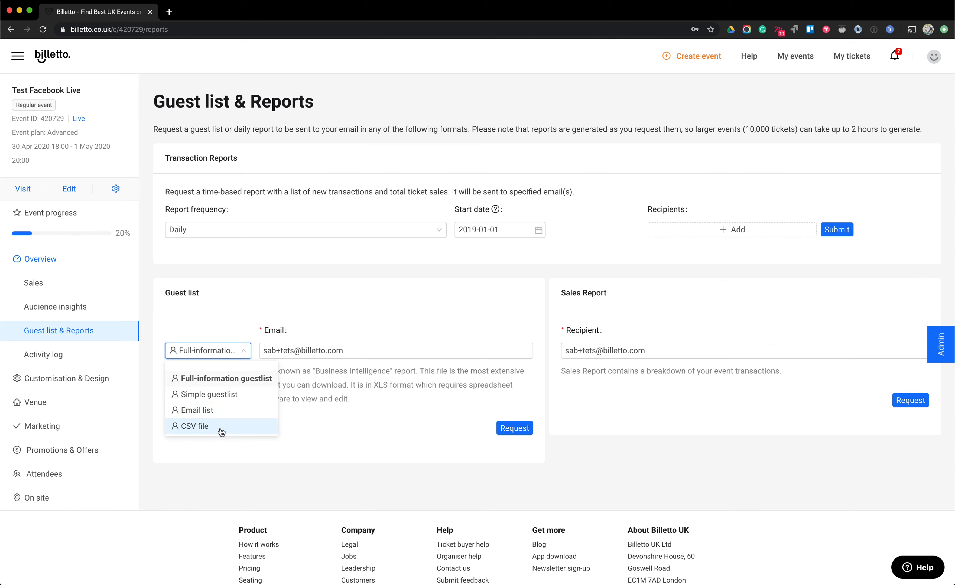
{"action": "left_click", "coordinate": [363, 326]}
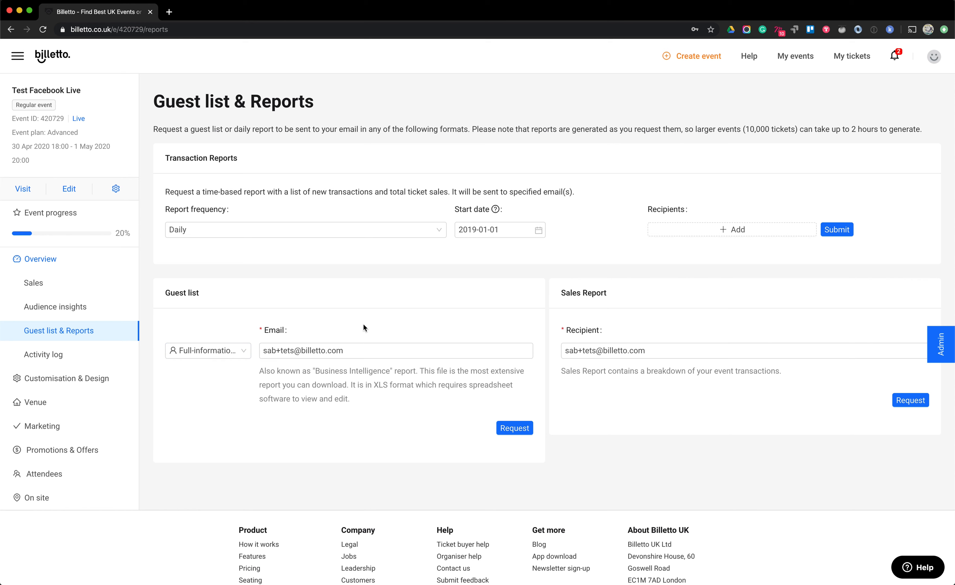